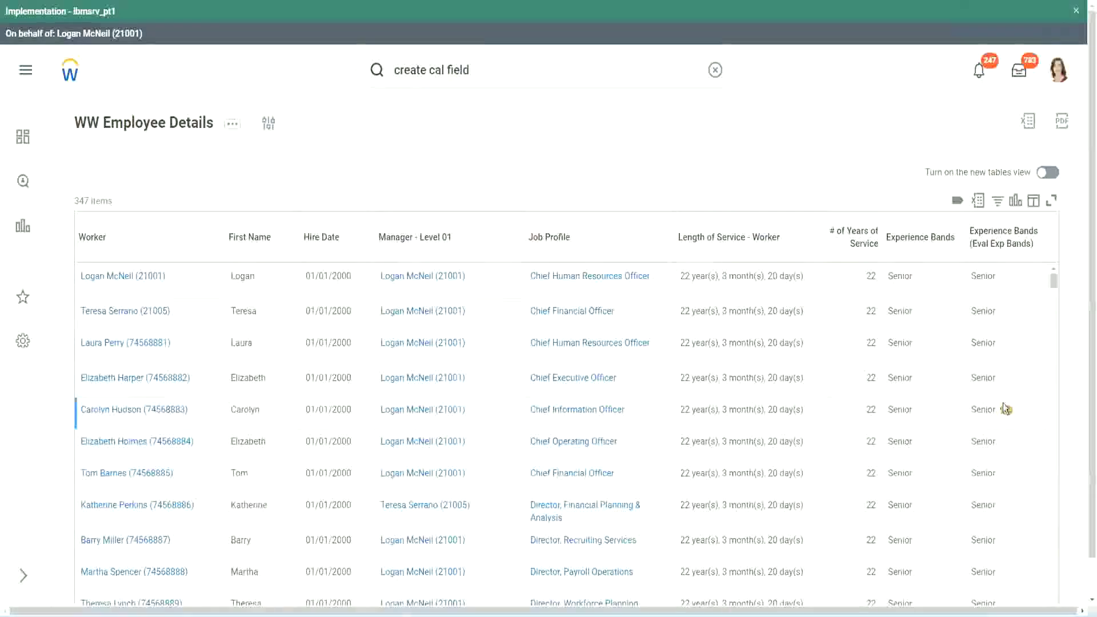
# Step: From the Eval Exp Bands column, open the CF-WW-Eval Exp-Derive Experience Bands from Years of Service field
pyautogui.click(1012, 249)
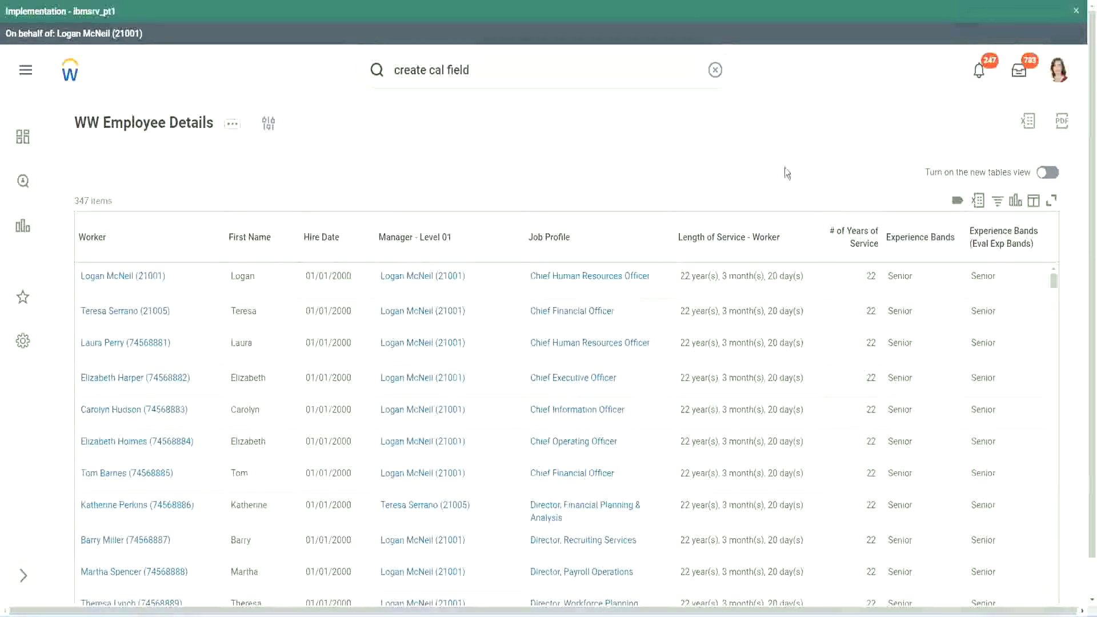
pyautogui.click(950, 270)
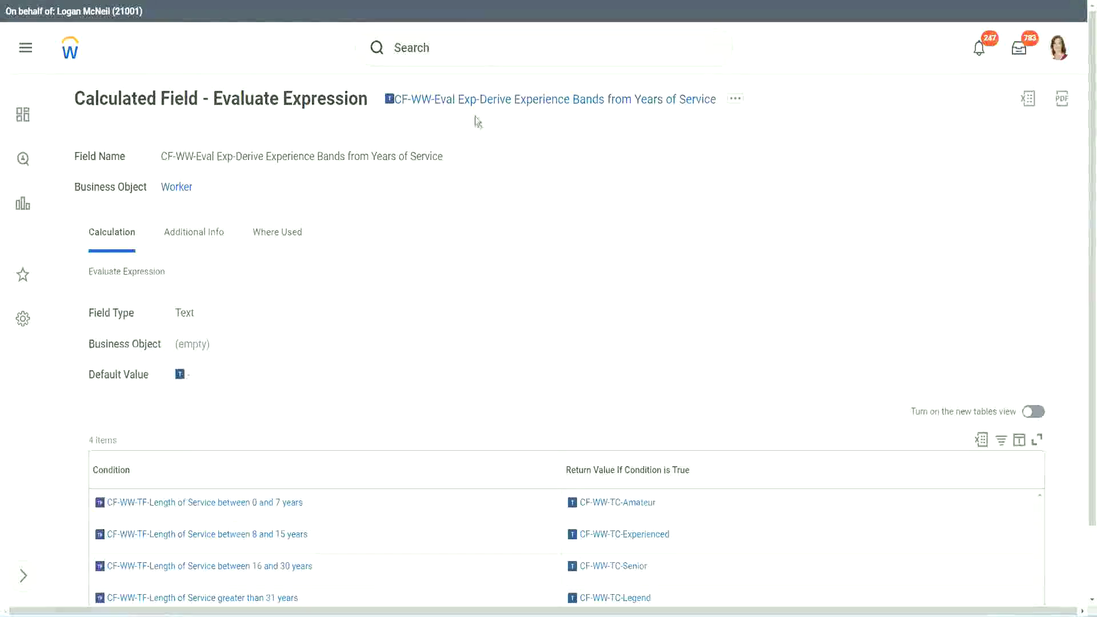
# Step: Search 'create calc field' and launch the Create Calculated Field task
pyautogui.rightClick(475, 103)
pyautogui.click(517, 168)
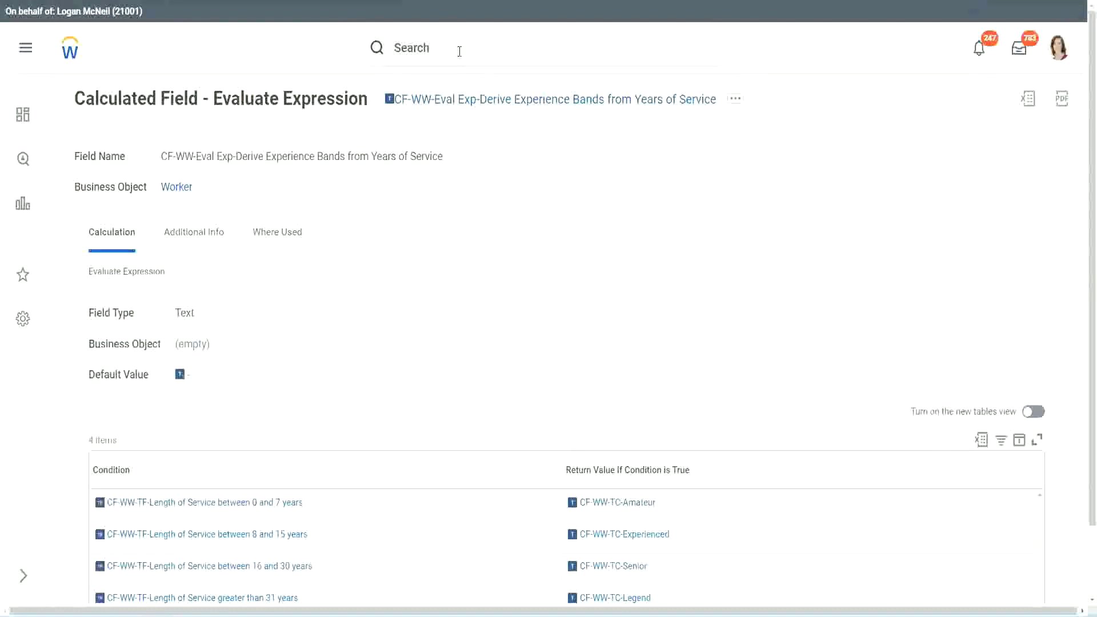
pyautogui.click(459, 51)
pyautogui.click(763, 149)
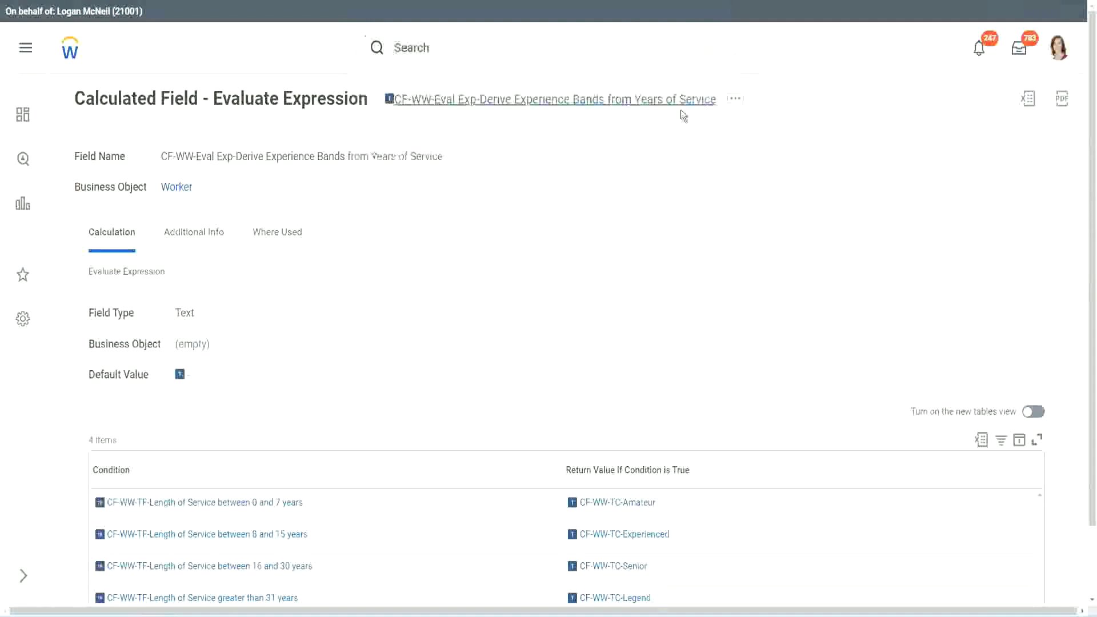
pyautogui.click(434, 43)
pyautogui.write('create calc field')
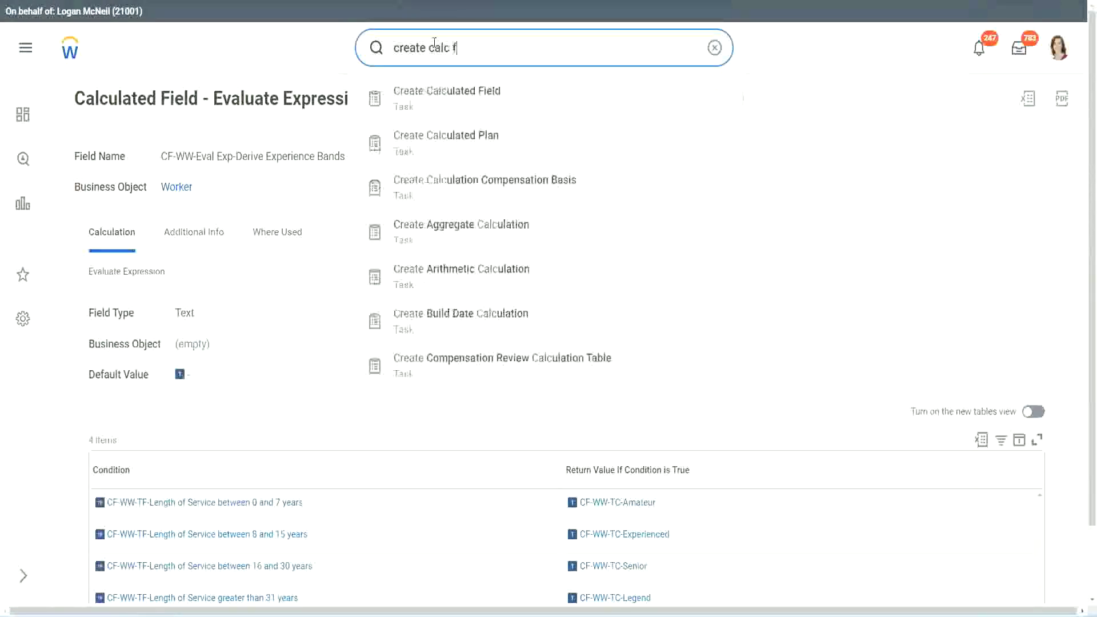
pyautogui.click(453, 103)
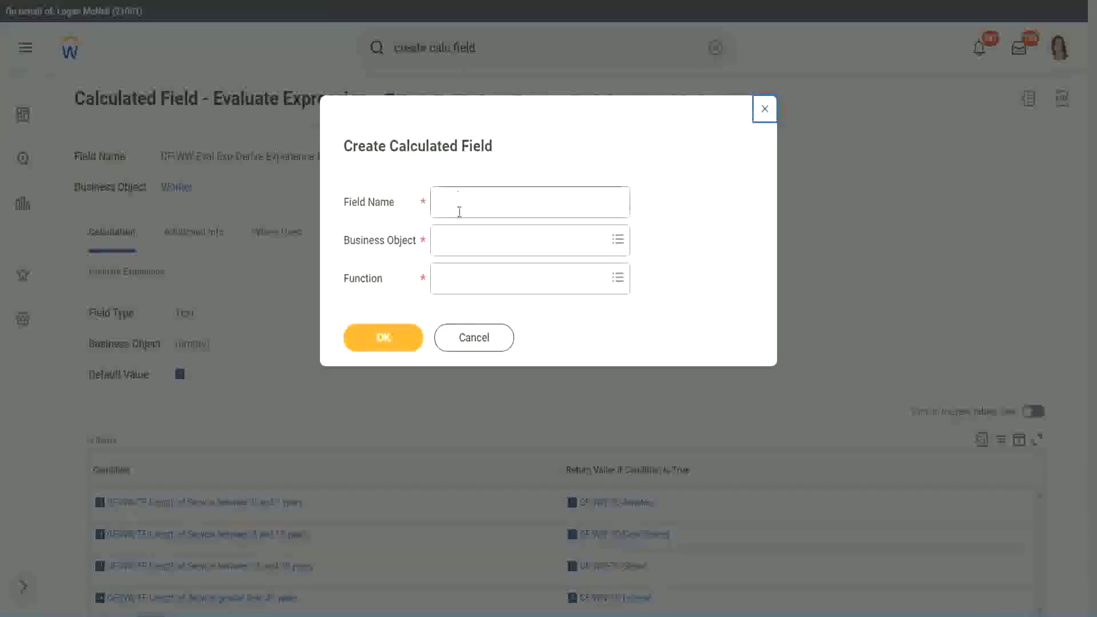
pyautogui.click(460, 206)
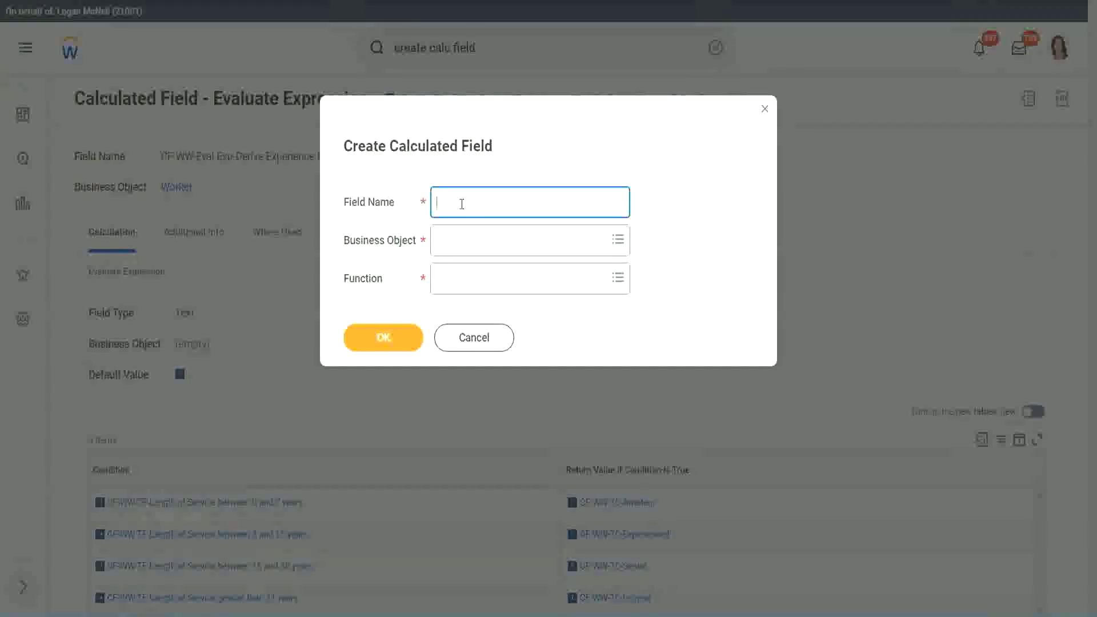
# Step: Name the new field CF-WW-LRB-Identify Experience Bands from years of Service
pyautogui.write('CF')
pyautogui.write('-')
pyautogui.write('WW-I')
pyautogui.write('RB')
pyautogui.write('Identify Ex')
pyautogui.write('e')
pyautogui.press('BackSpace')
pyautogui.write('perience')
pyautogui.press('BackSpace')
pyautogui.press('BackSpace')
pyautogui.write('ce ')
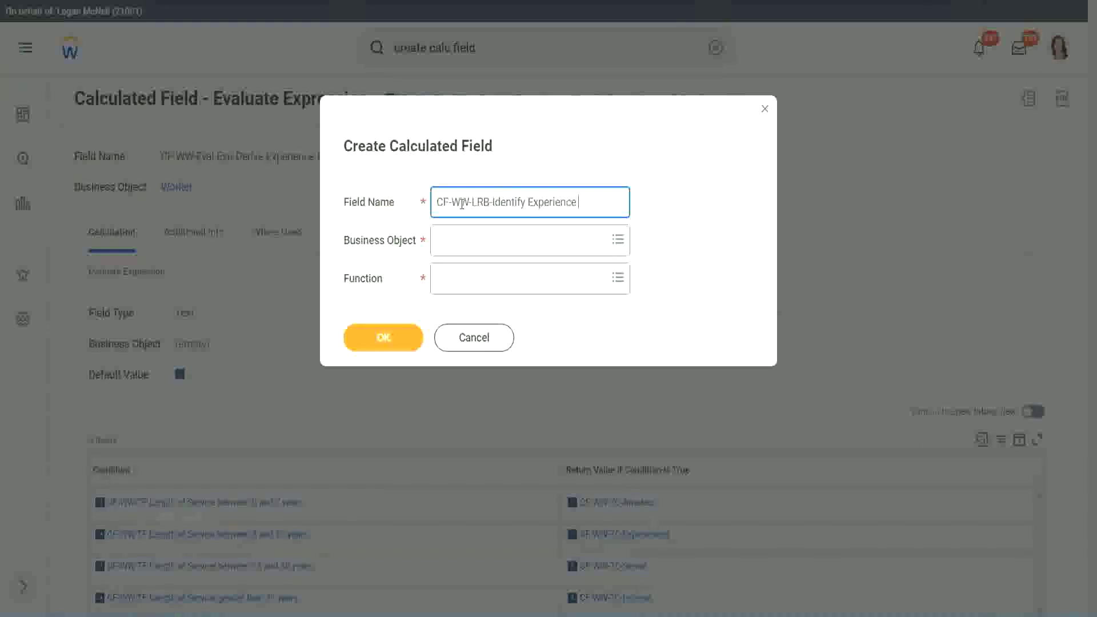
pyautogui.write('Bands from')
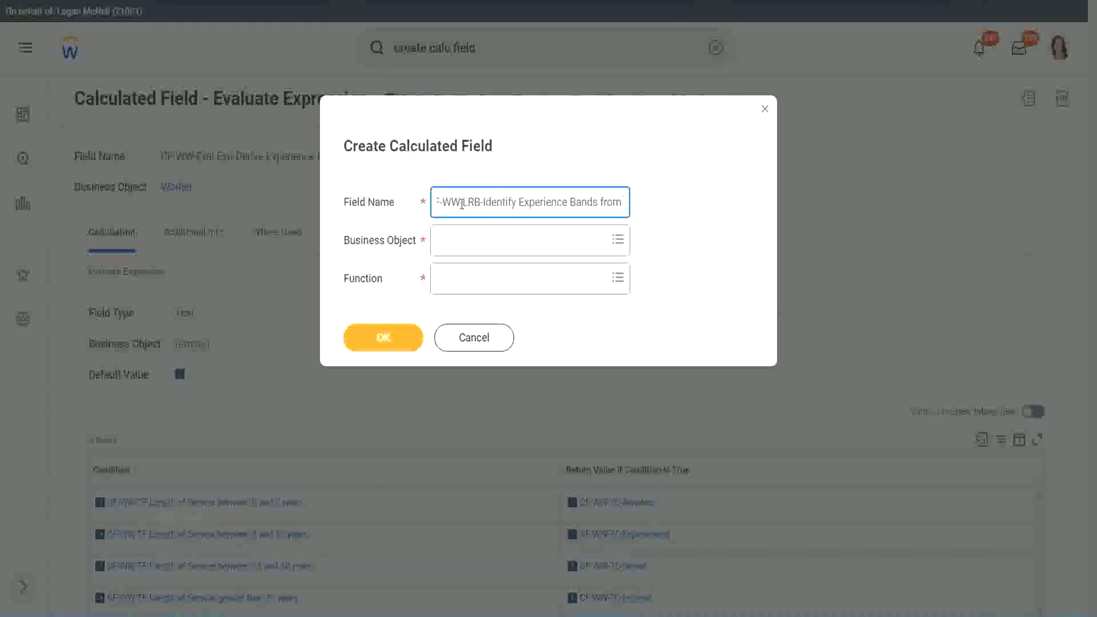
pyautogui.write(' years of Service')
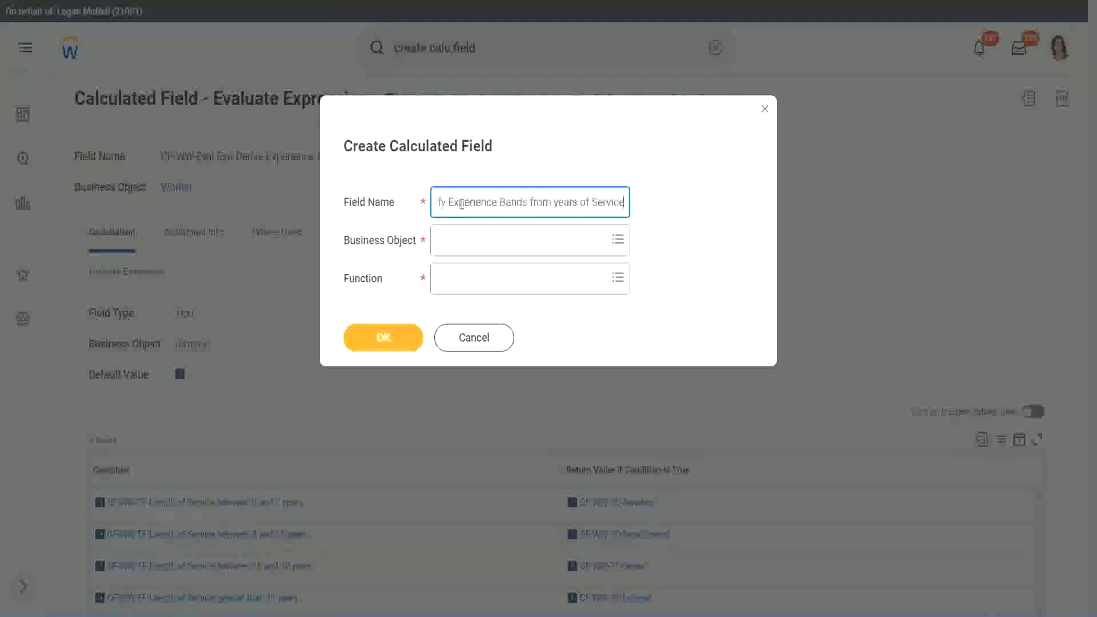
# Step: Choose Worker as Business Object and Lookup Range Band as Function, then confirm
pyautogui.press('Tab')
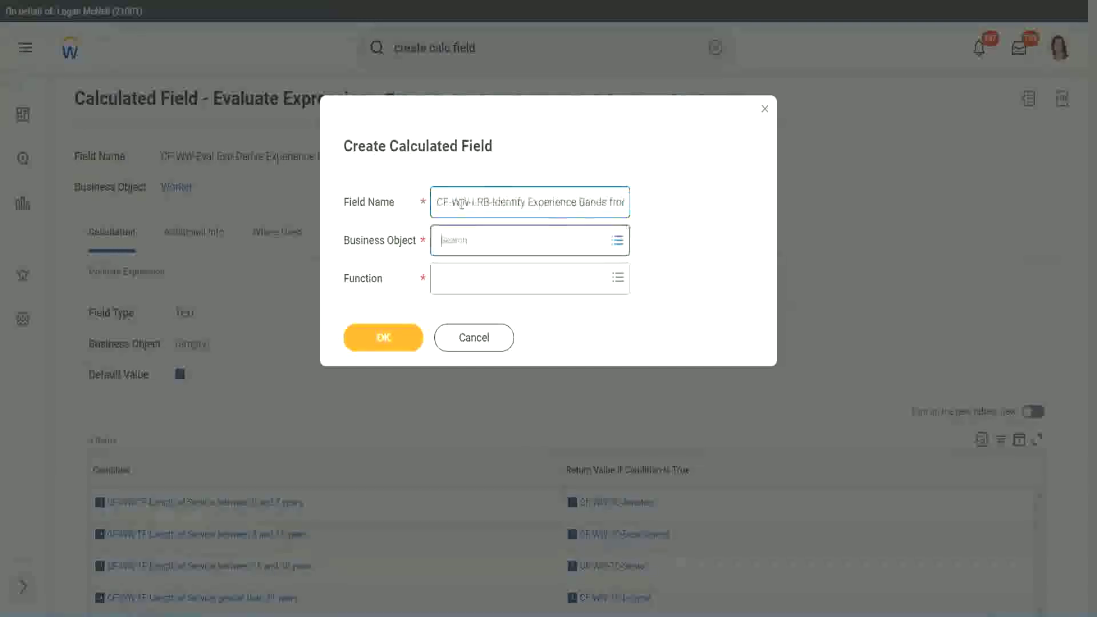
pyautogui.write('wor')
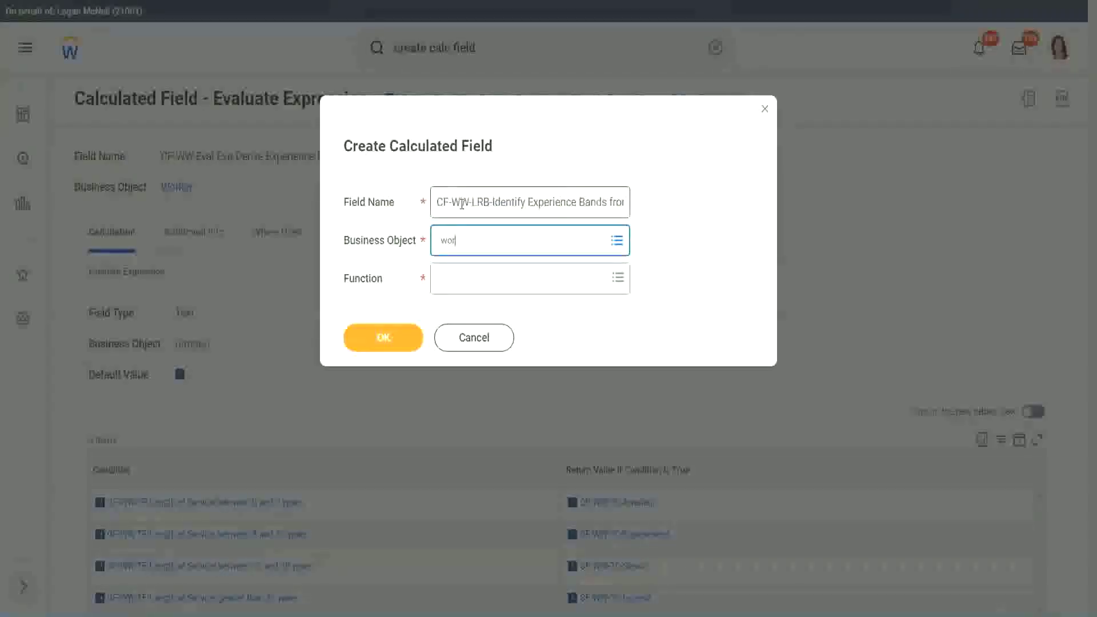
pyautogui.write('ker')
pyautogui.press('Return')
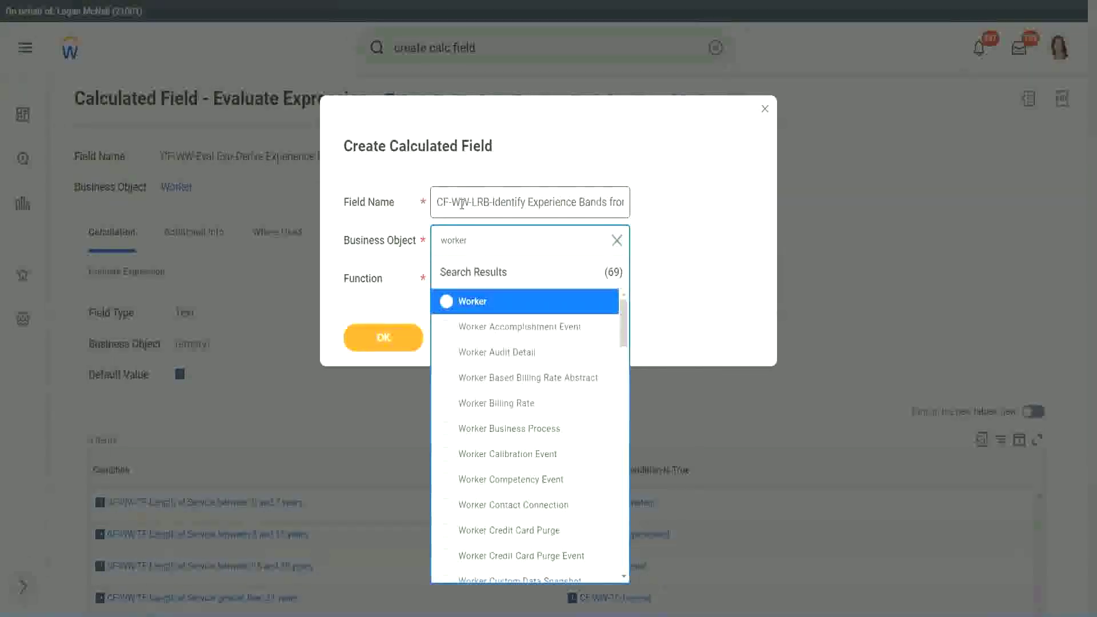
pyautogui.press('Return')
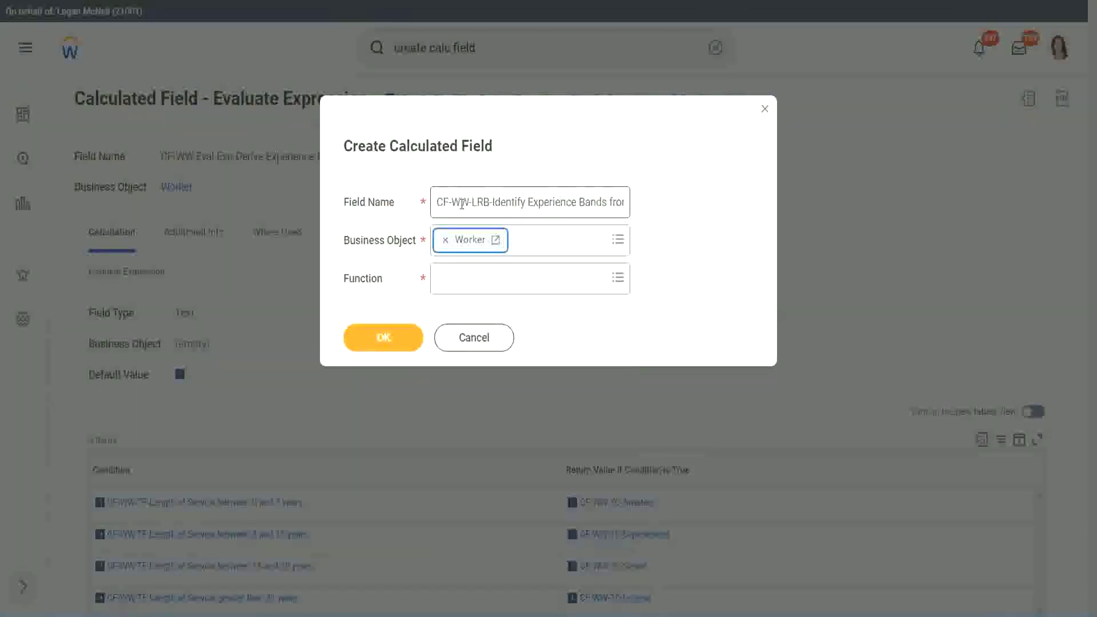
pyautogui.press('Tab')
pyautogui.write('ev')
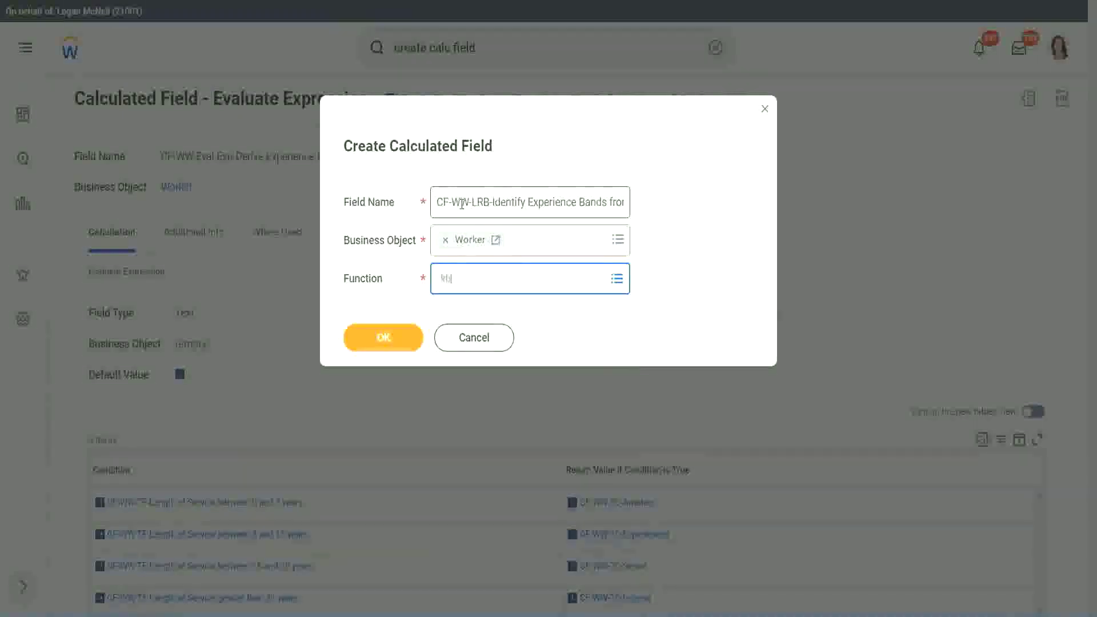
pyautogui.press('Return')
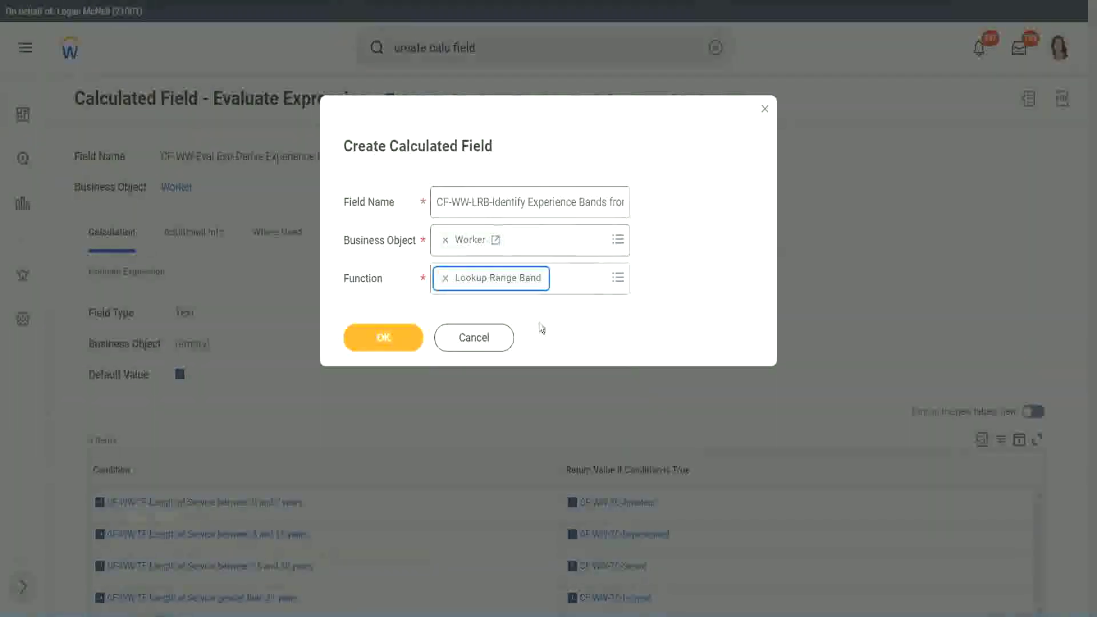
pyautogui.click(379, 341)
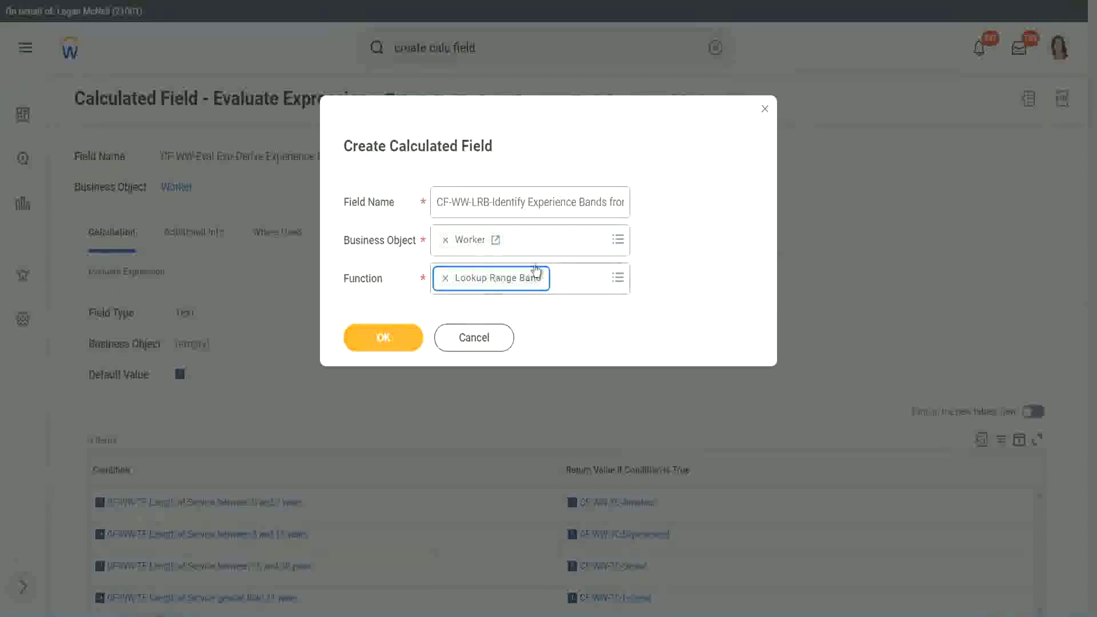
# Step: Continue to the Lookup Range Band page after checking the report's years-of-service column field
pyautogui.click(389, 338)
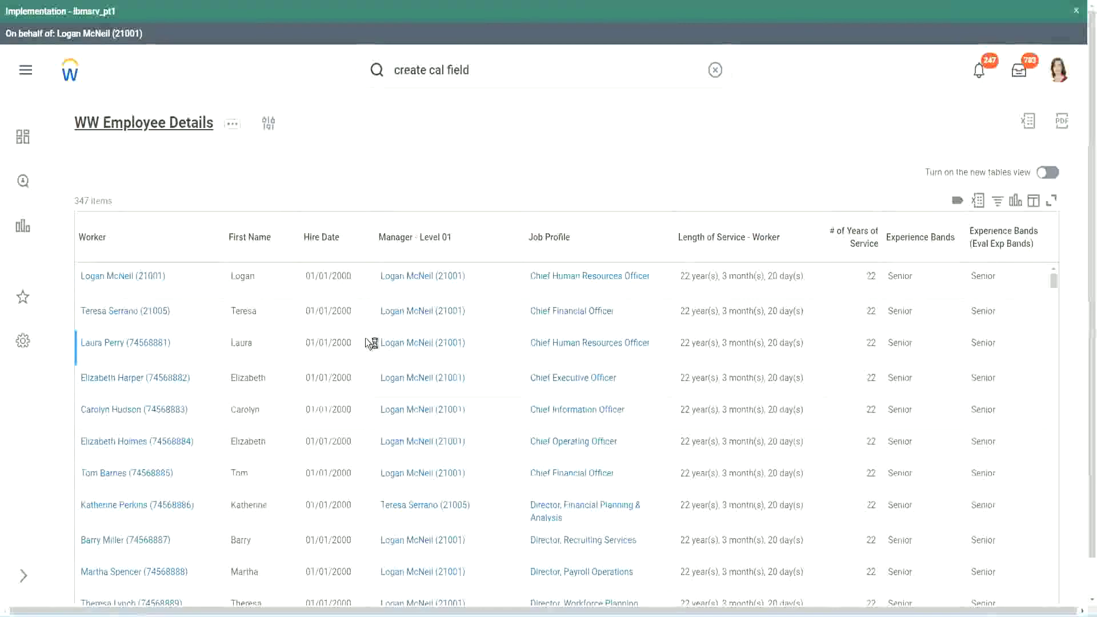
pyautogui.scroll(-6, 366, 377)
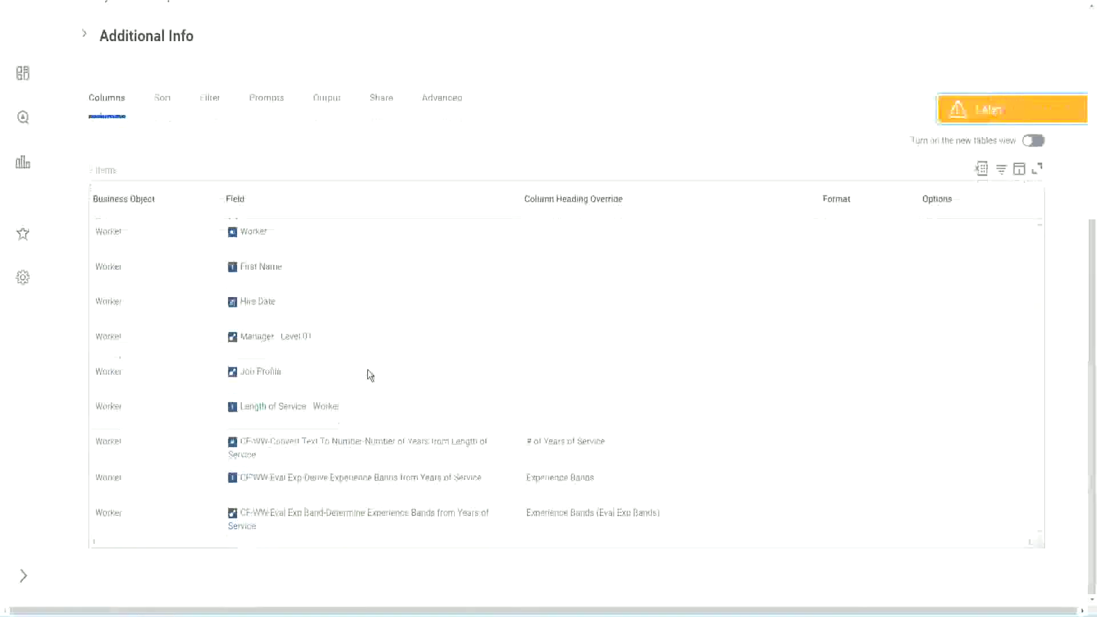
pyautogui.rightClick(345, 446)
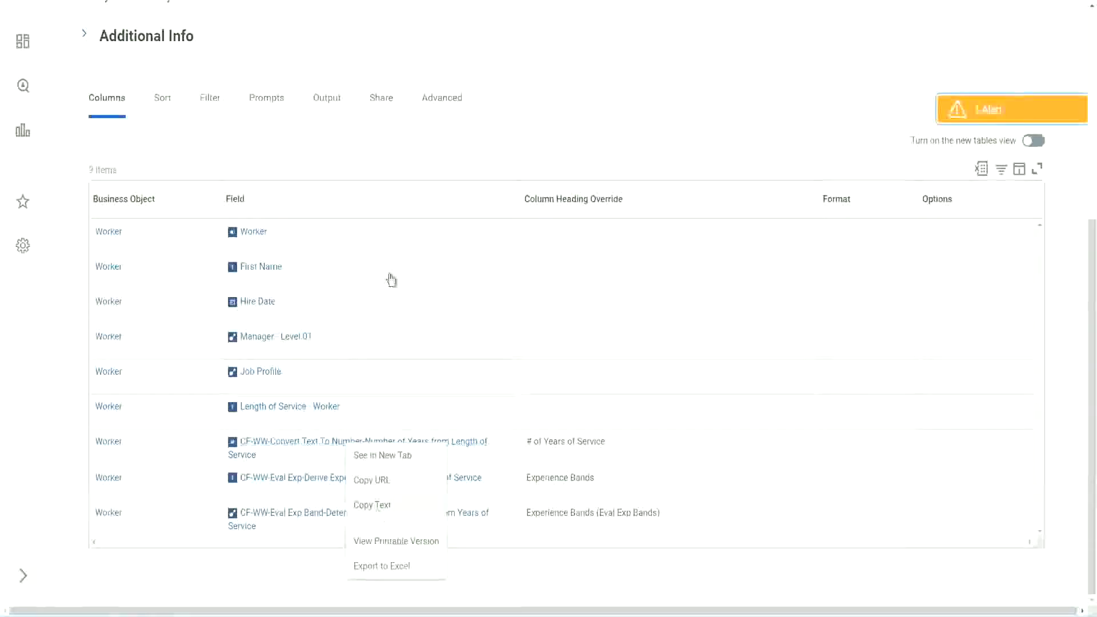
pyautogui.click(416, 142)
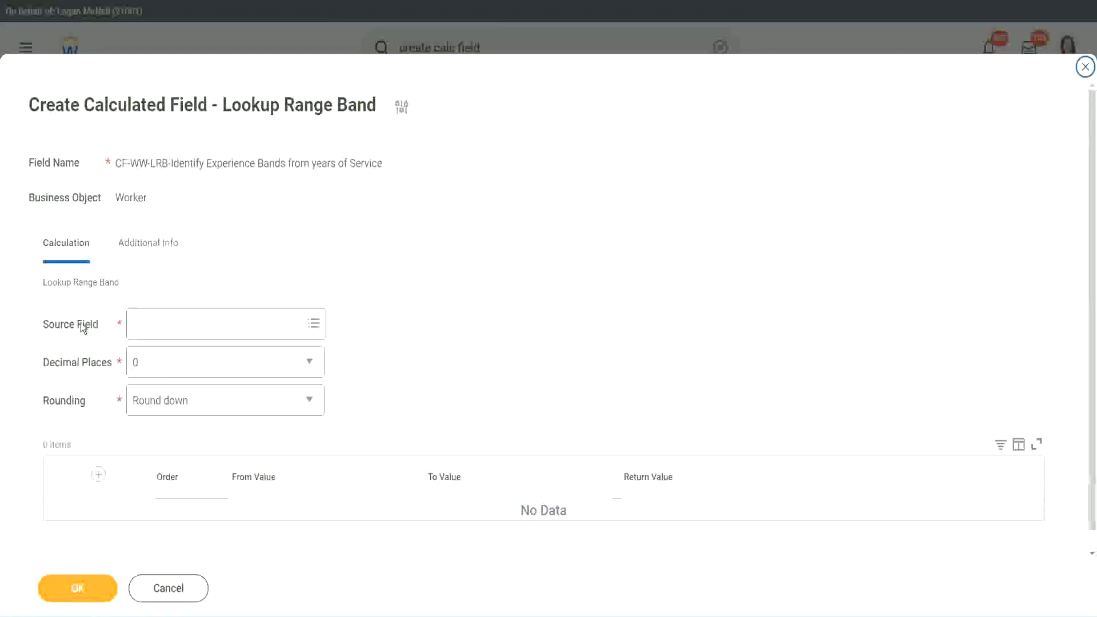
# Step: Set the source field to CF-WW-Convert Text To Number-Number of Years from Length of Service
pyautogui.click(171, 325)
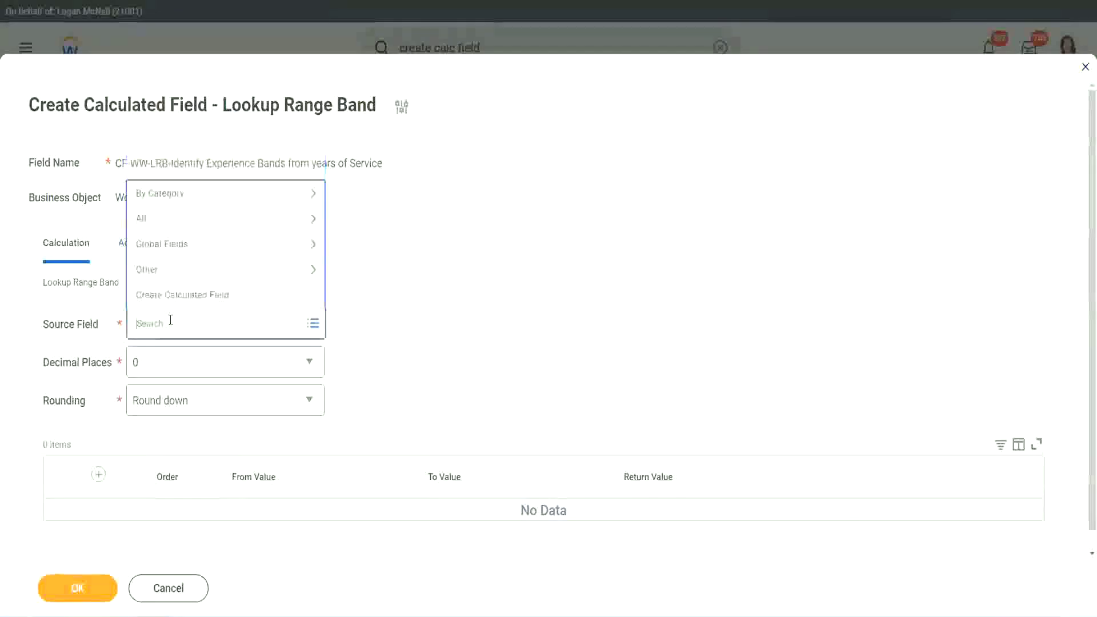
pyautogui.write('Number of Years from Length of Service')
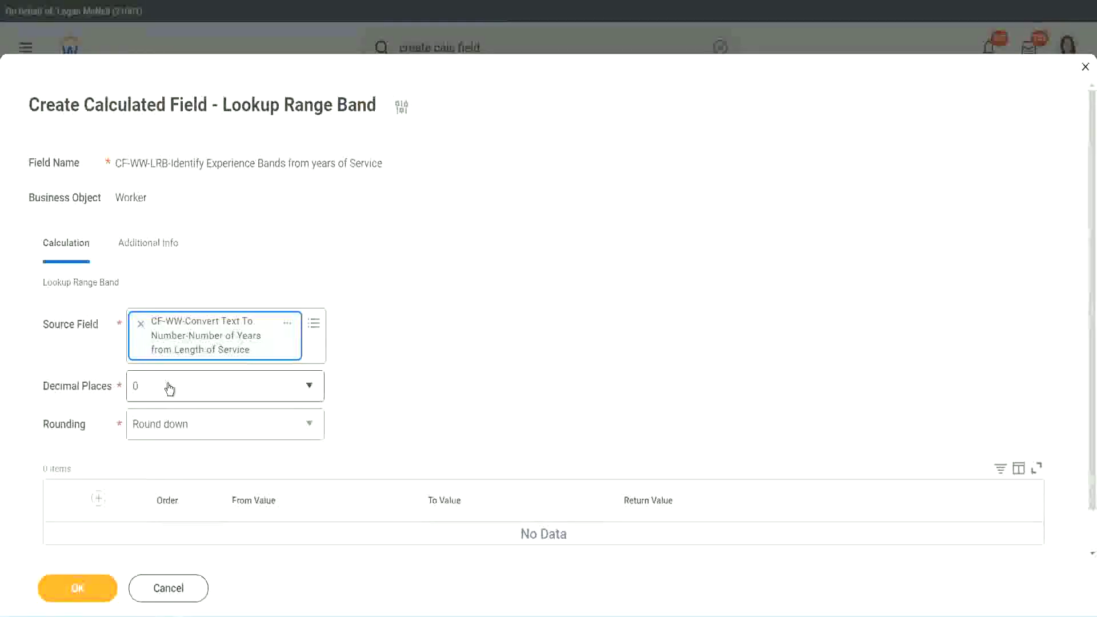
pyautogui.click(214, 392)
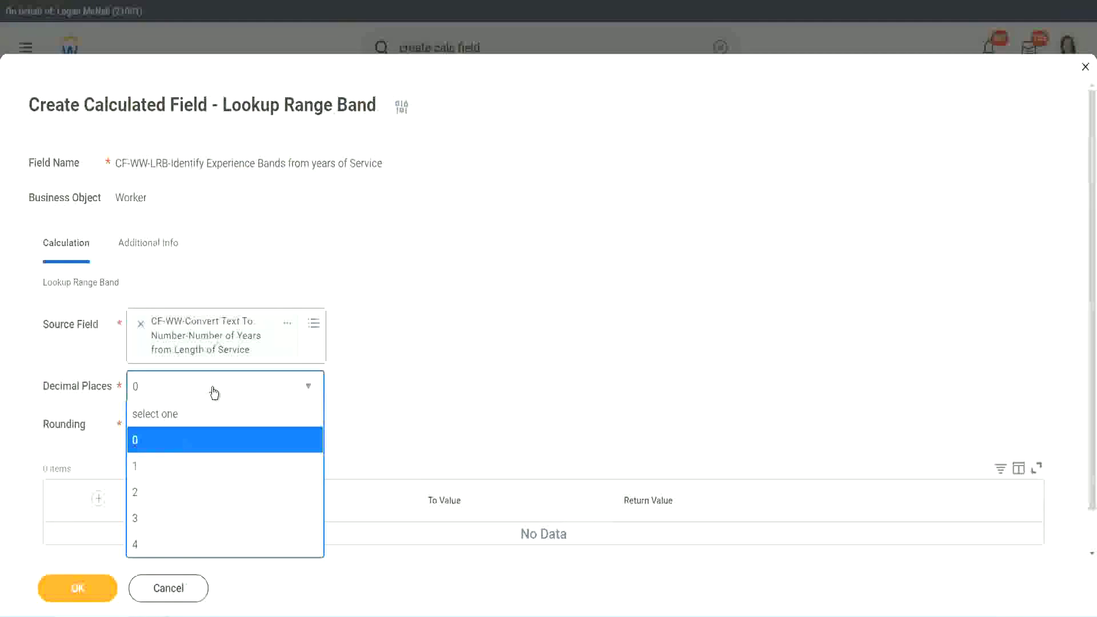
# Step: Keep 0 decimal places and bring up the Rounding choices
pyautogui.click(427, 375)
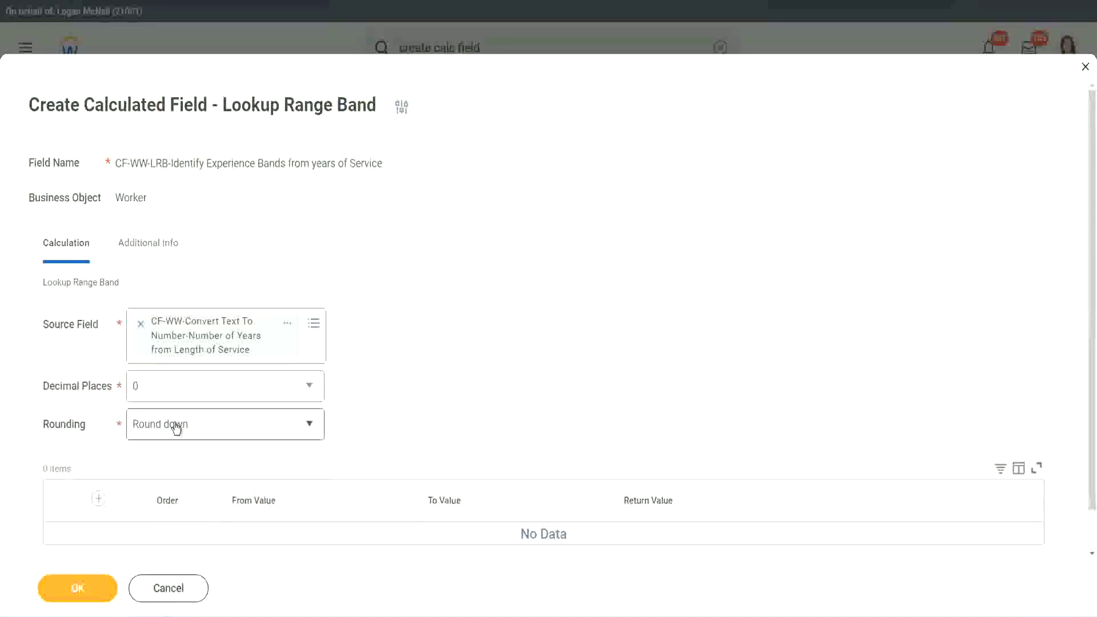
pyautogui.click(176, 428)
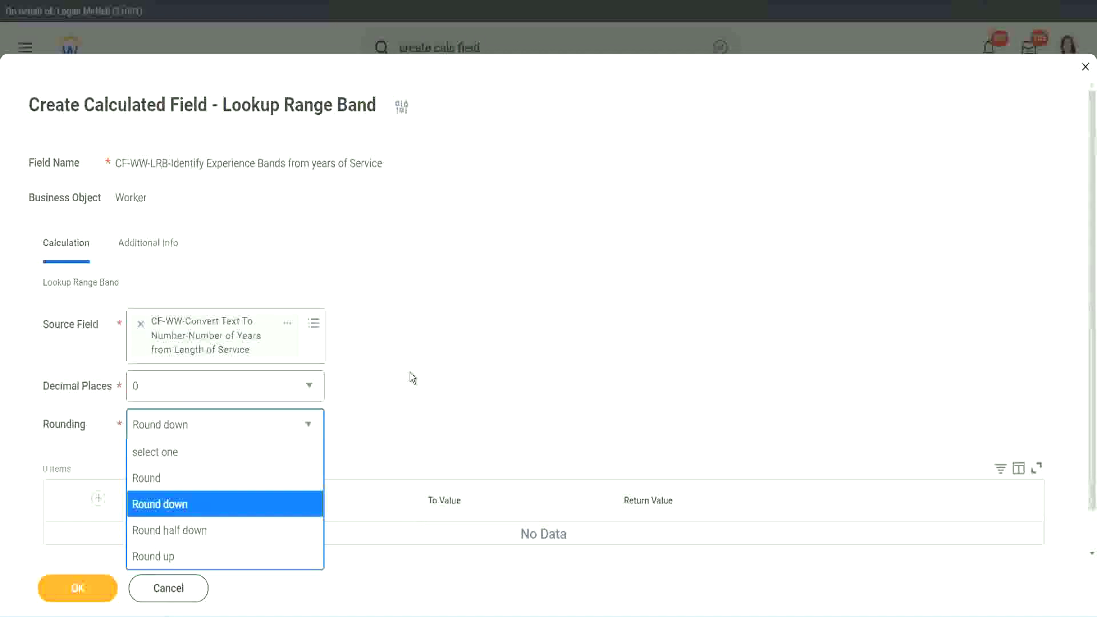
# Step: Change the rounding from Round down to Round
pyautogui.click(385, 420)
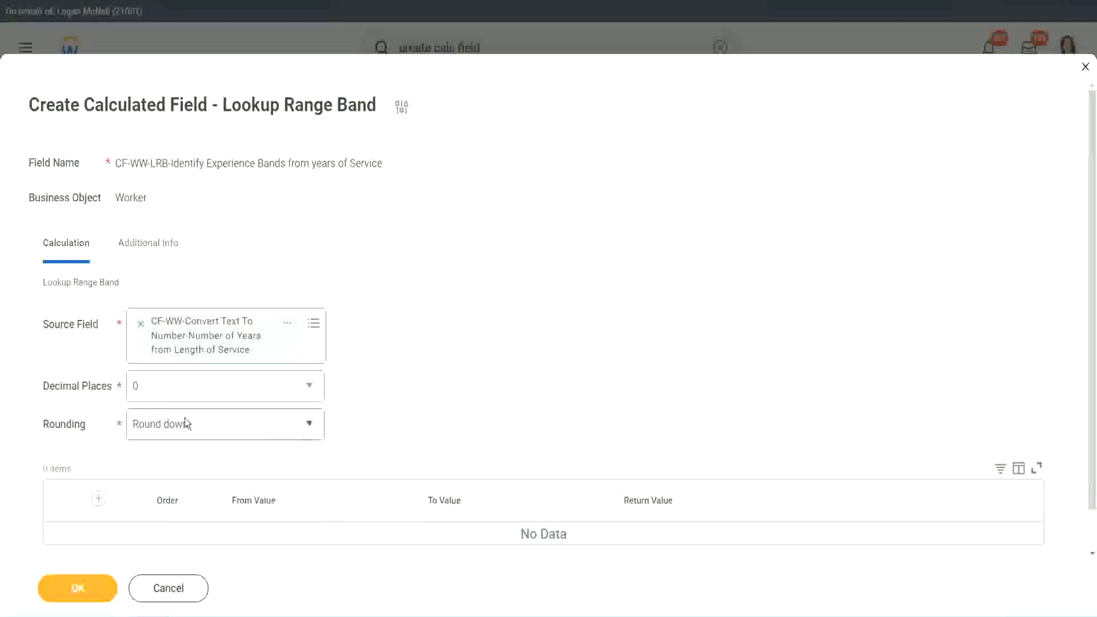
pyautogui.click(191, 431)
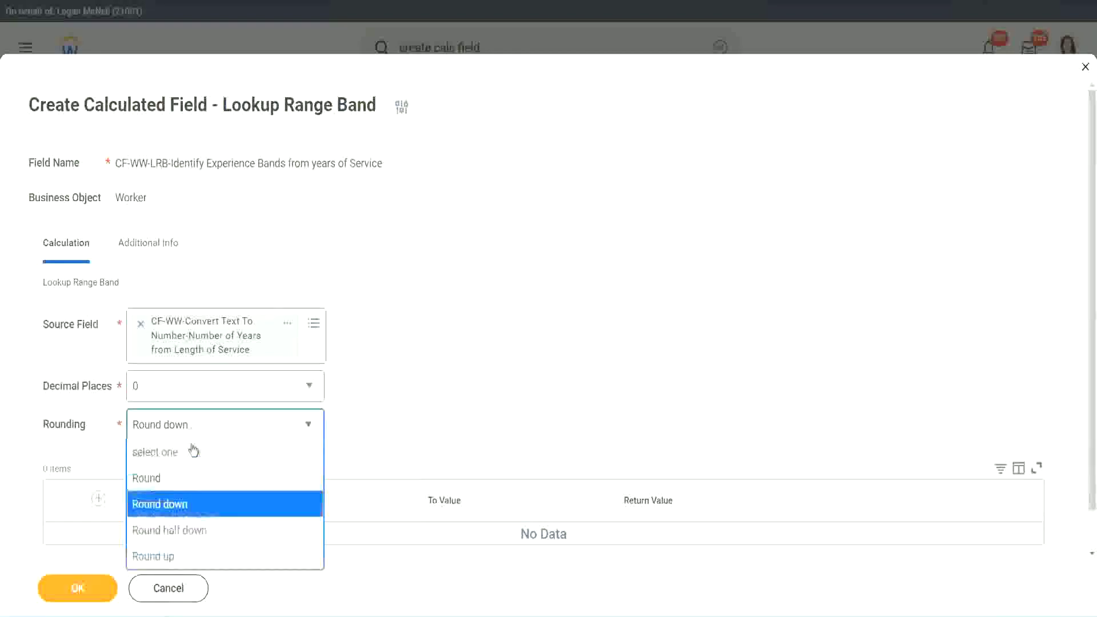
pyautogui.click(182, 478)
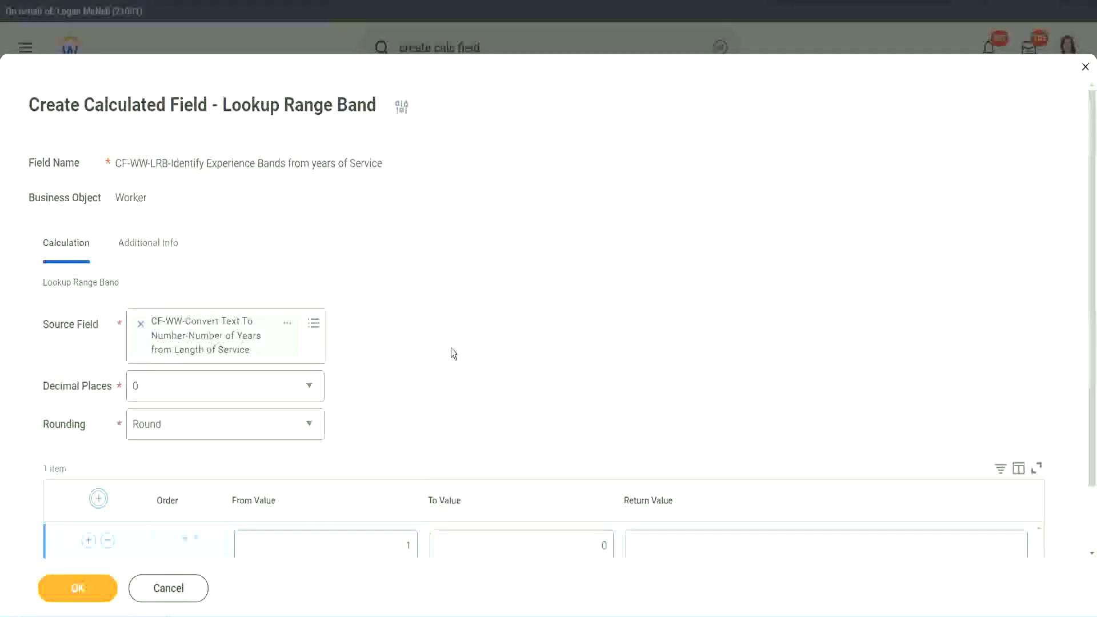
# Step: Fill the first band row: 0 to 7 returning Amateur
pyautogui.scroll(-1, 450, 351)
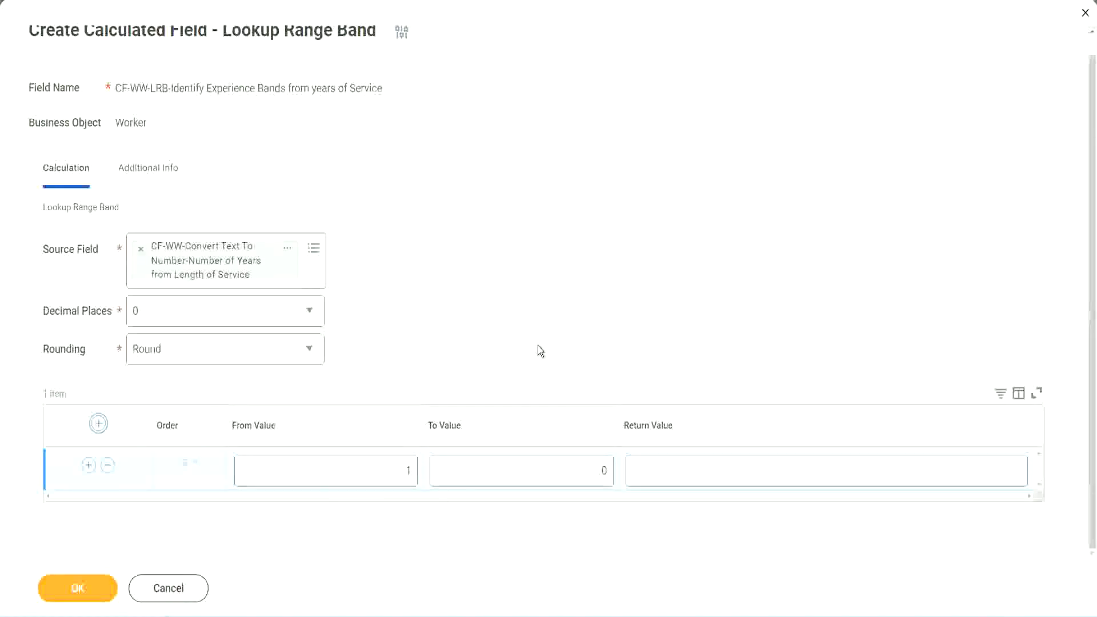
pyautogui.click(399, 474)
pyautogui.write('0')
pyautogui.press('Tab')
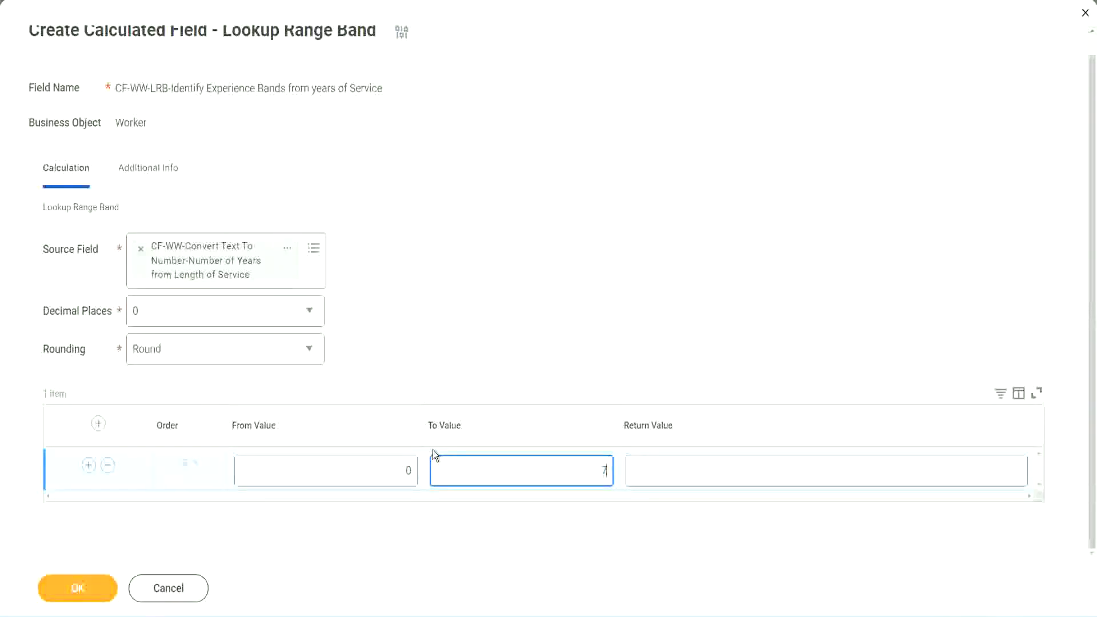
pyautogui.write('7')
pyautogui.press('Tab')
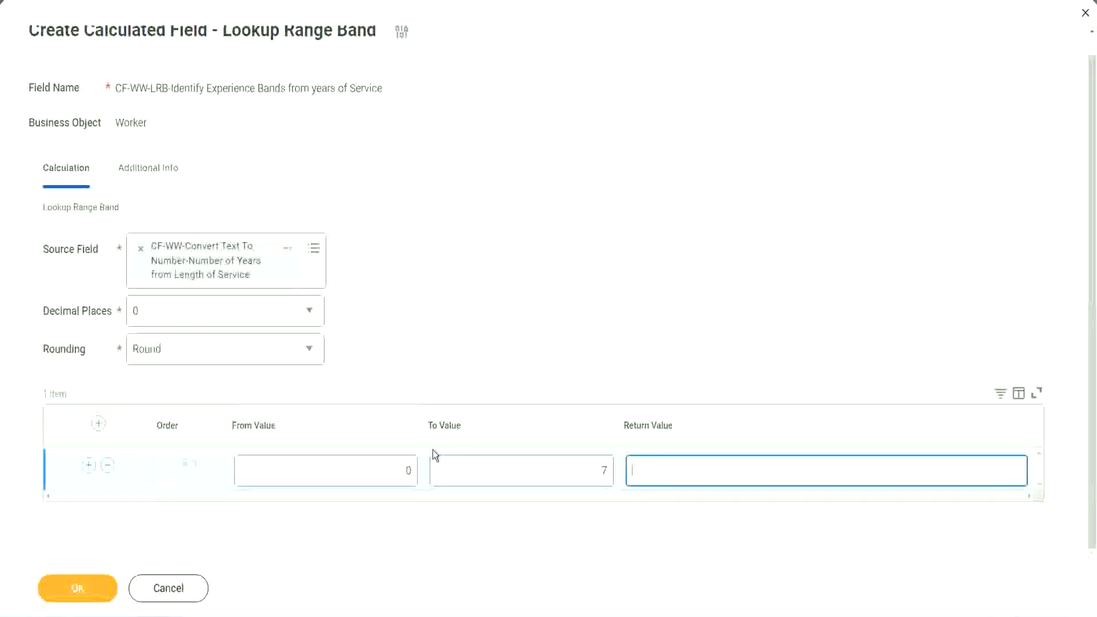
pyautogui.write('Amateur')
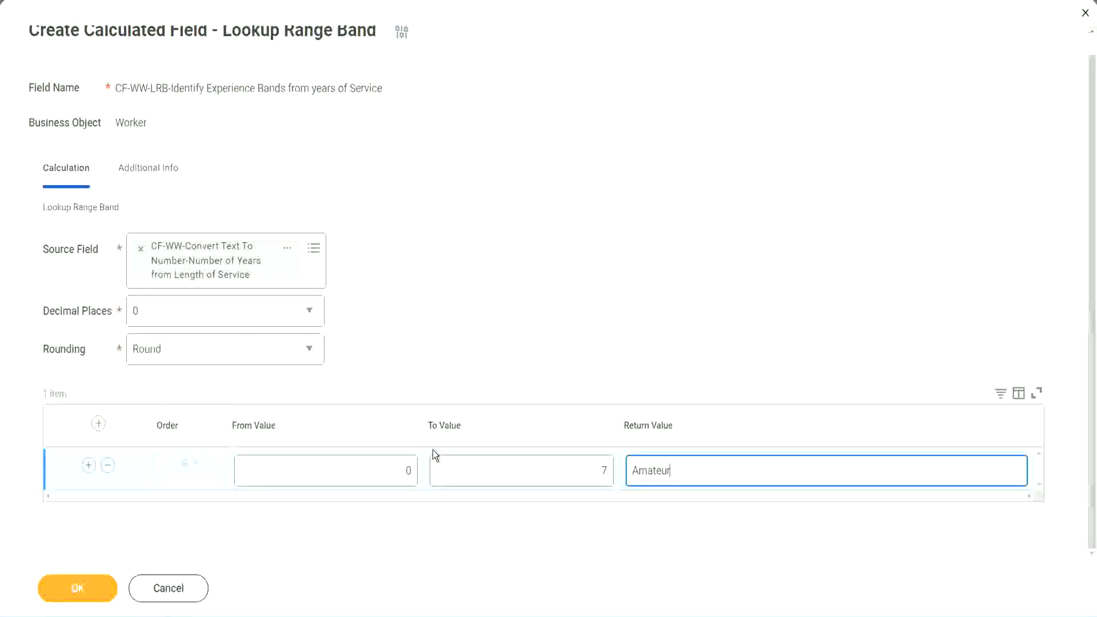
pyautogui.click(379, 472)
pyautogui.click(593, 463)
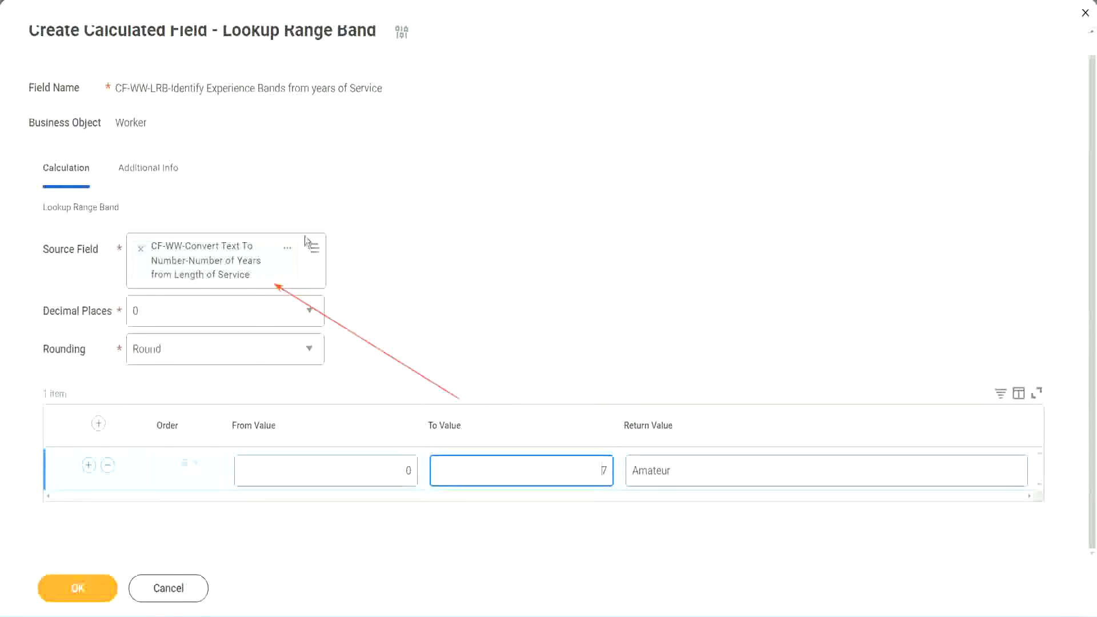
# Step: Add a second band from 8 to 15 returning Experienced
pyautogui.click(89, 465)
pyautogui.click(404, 513)
pyautogui.click(432, 467)
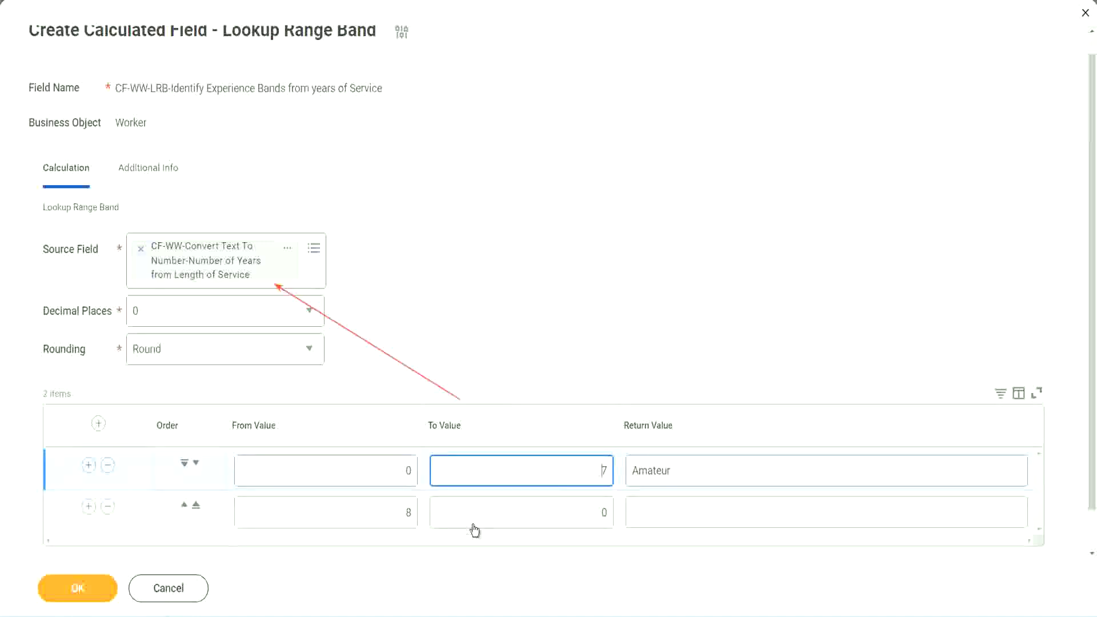
pyautogui.click(389, 514)
pyautogui.click(388, 513)
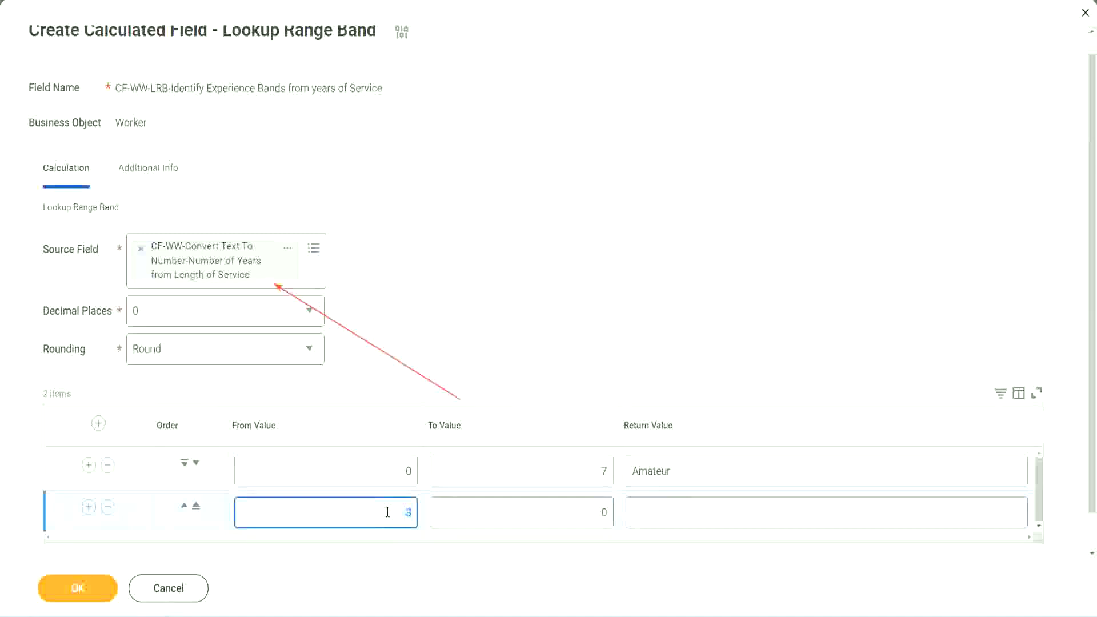
pyautogui.click(594, 512)
pyautogui.press('BackSpace')
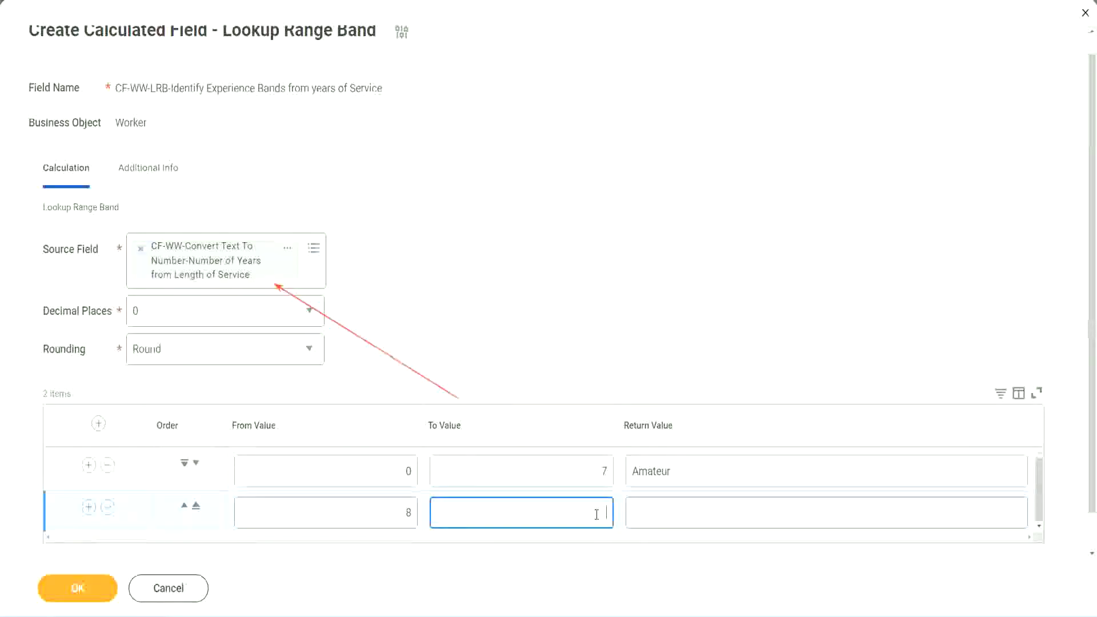
pyautogui.write('15')
pyautogui.click(676, 509)
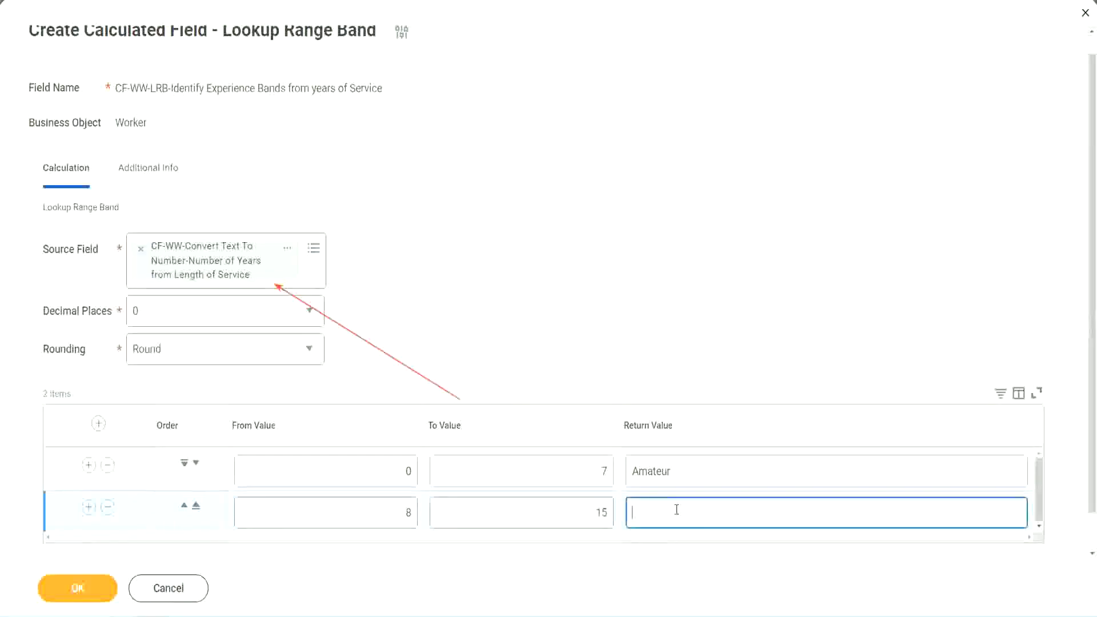
pyautogui.write('Hxperienced')
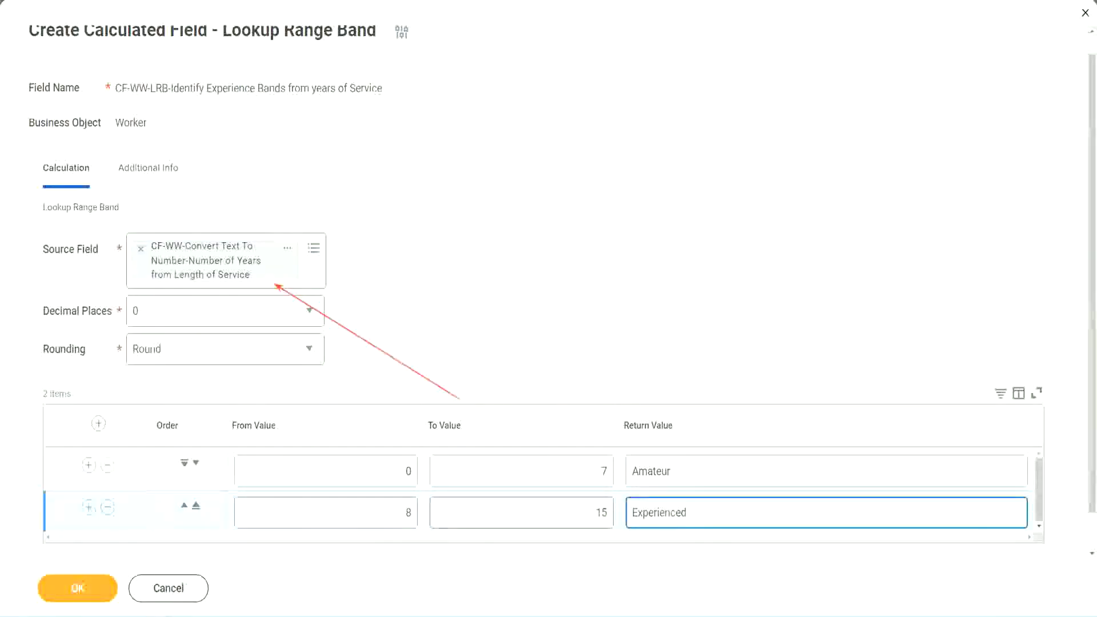
# Step: Add a third band from 16 to 30 returning Senior
pyautogui.click(88, 507)
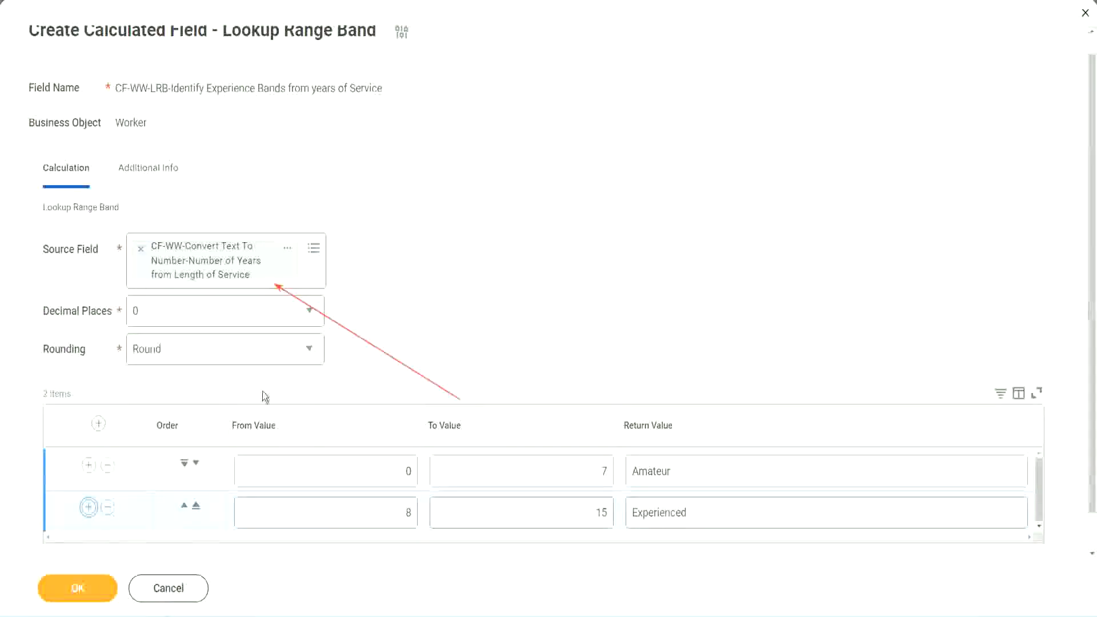
pyautogui.write('16')
pyautogui.click(551, 471)
pyautogui.click(582, 468)
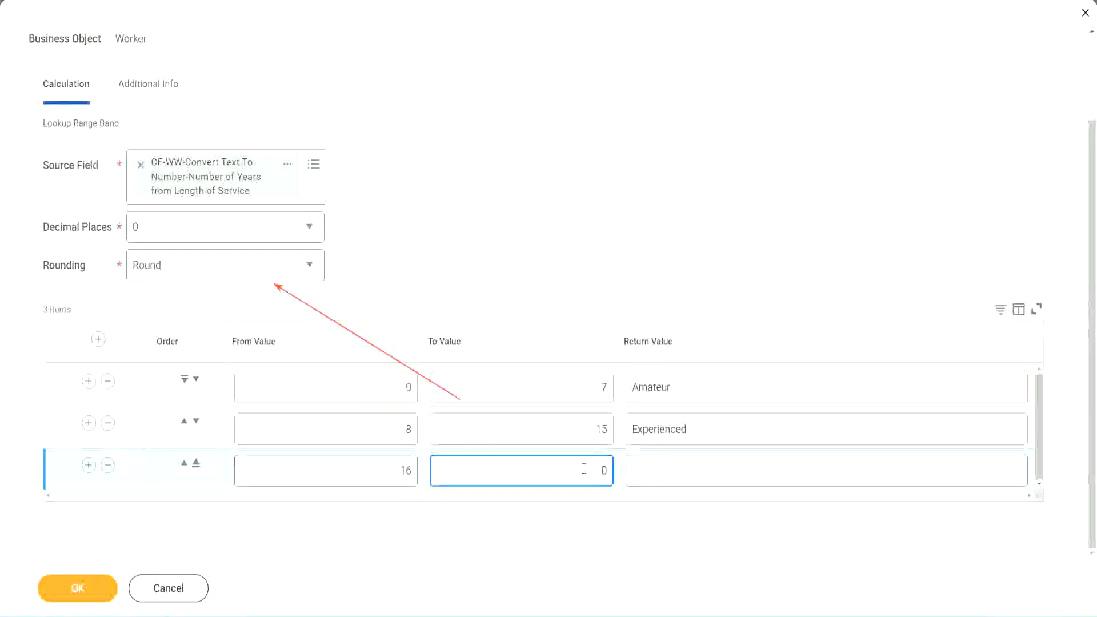
pyautogui.write('3')
pyautogui.press('Tab')
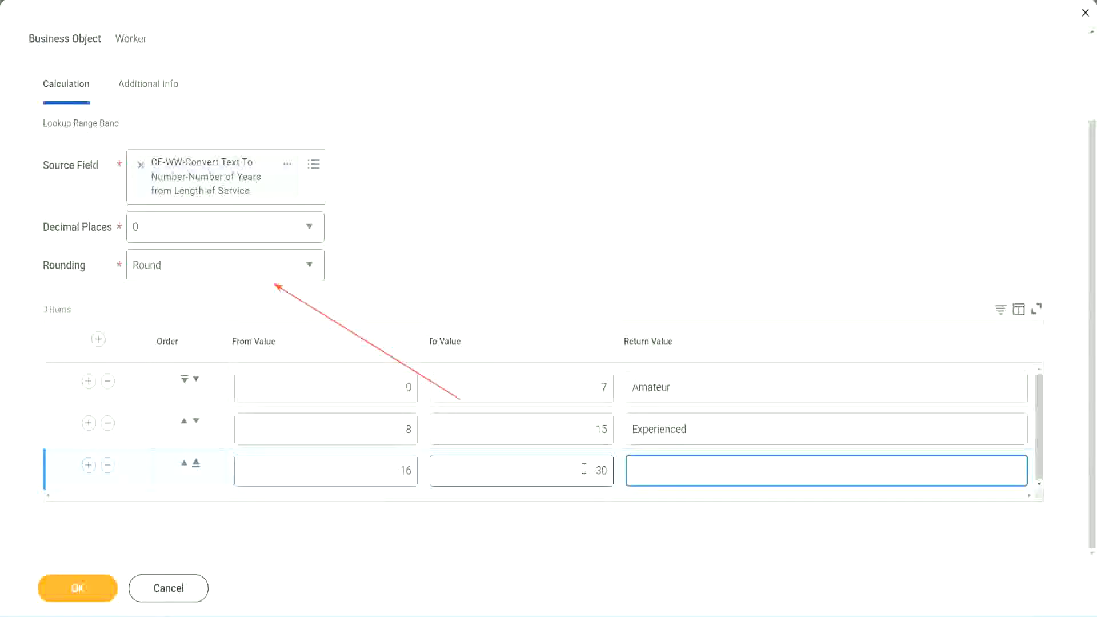
pyautogui.write('L')
pyautogui.press('BackSpace')
pyautogui.write('Senior')
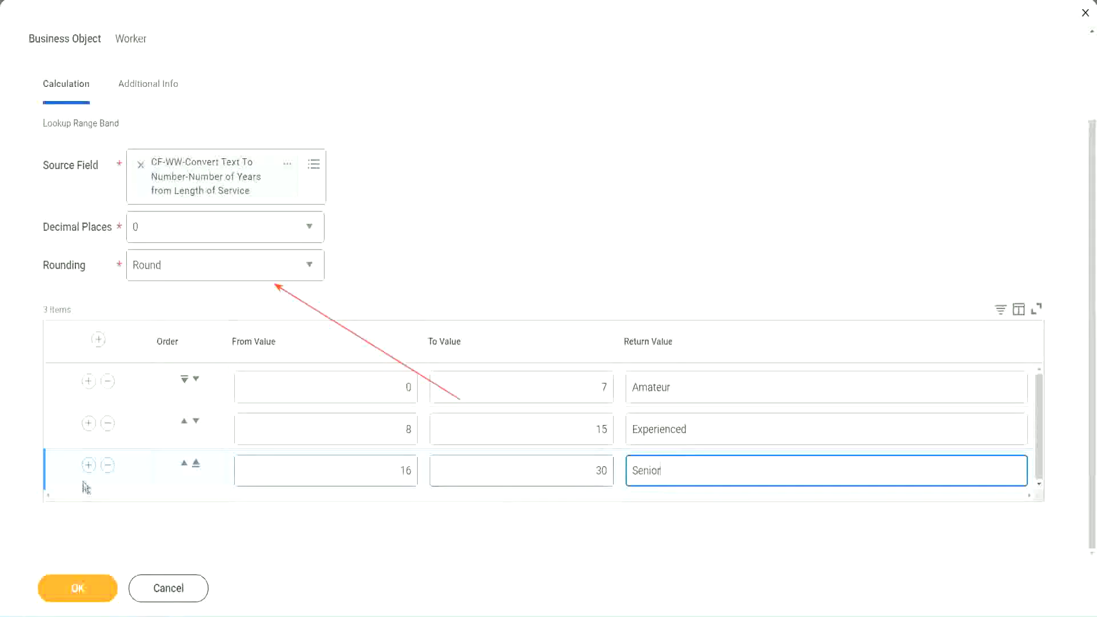
# Step: Add a fourth band from 31 to 1000 returning Legend
pyautogui.click(89, 464)
pyautogui.scroll(-1, 207, 431)
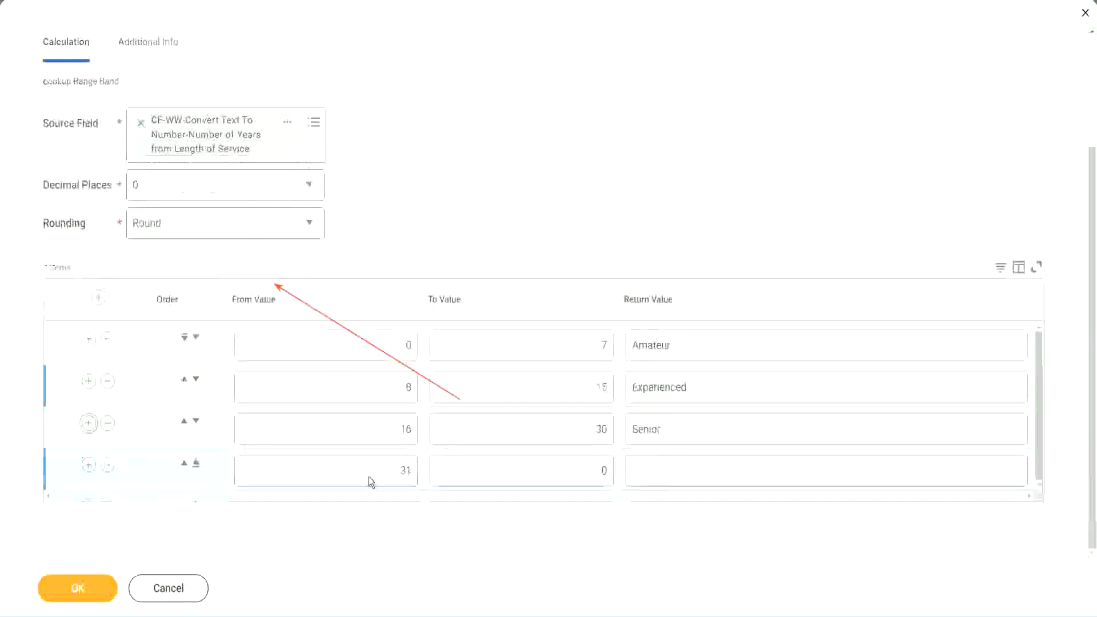
pyautogui.moveTo(397, 470); pyautogui.dragTo(421, 470)
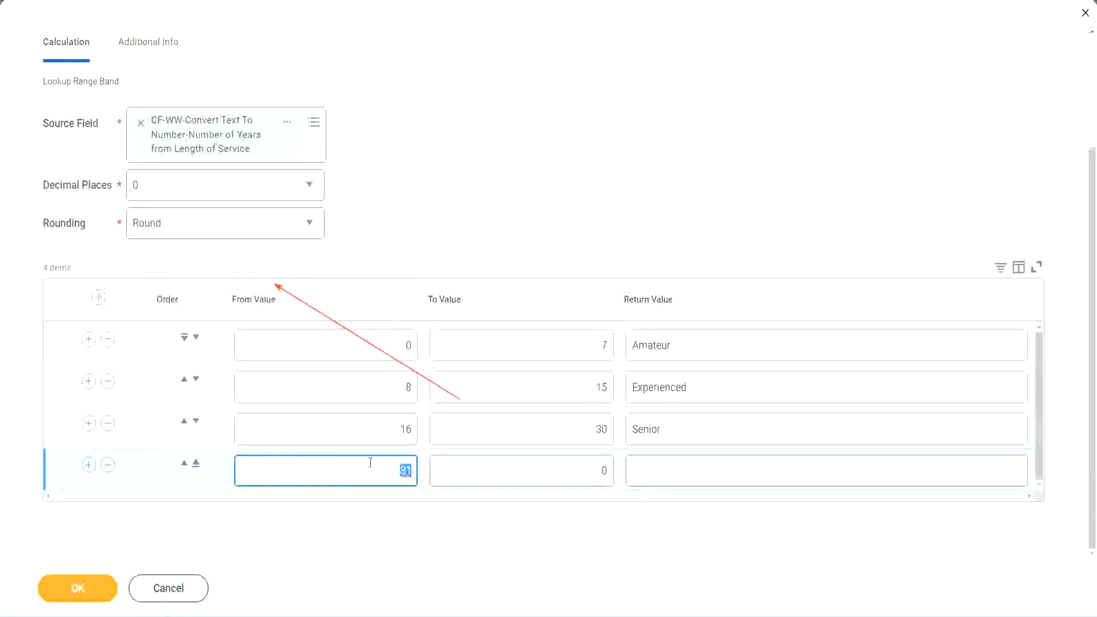
pyautogui.click(541, 462)
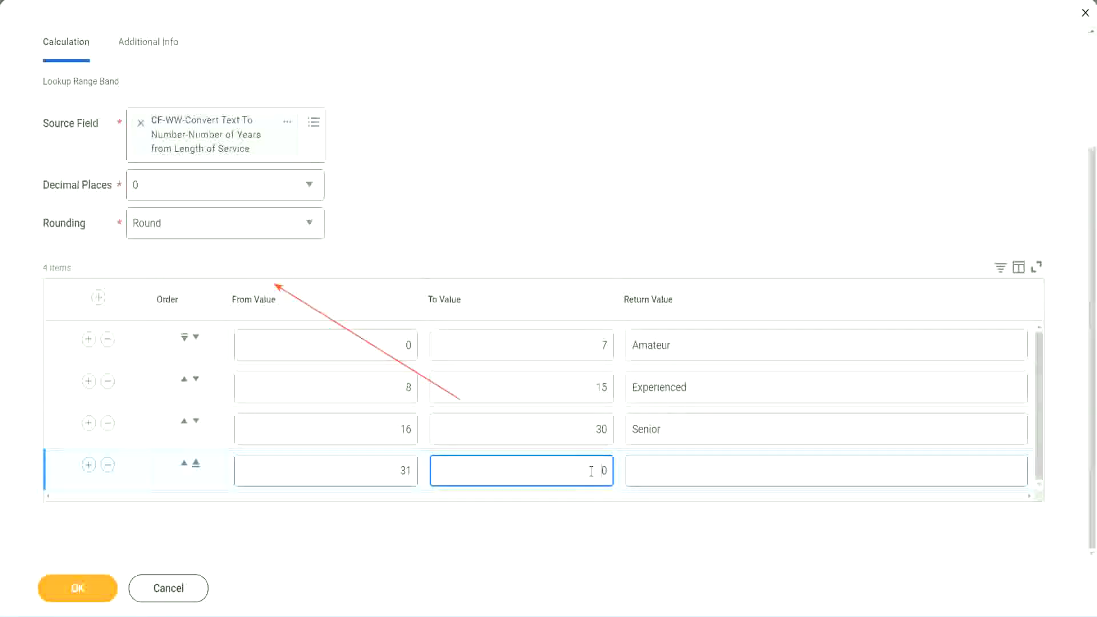
pyautogui.write('1000')
pyautogui.hotkey('ctrl', 'a')
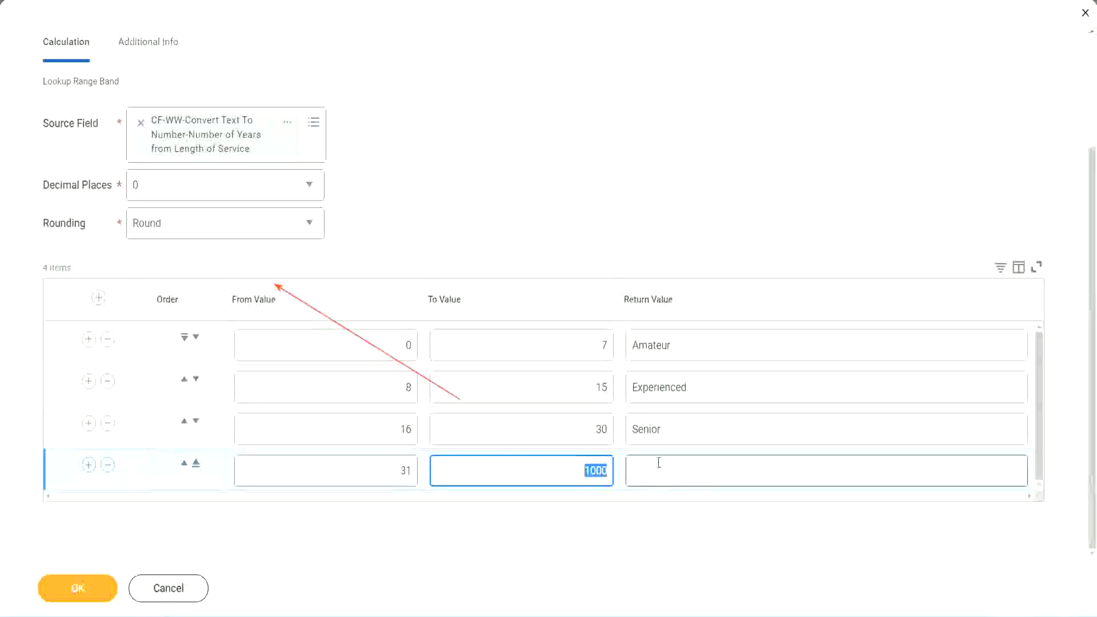
pyautogui.click(574, 467)
pyautogui.hotkey('ctrl', 'a')
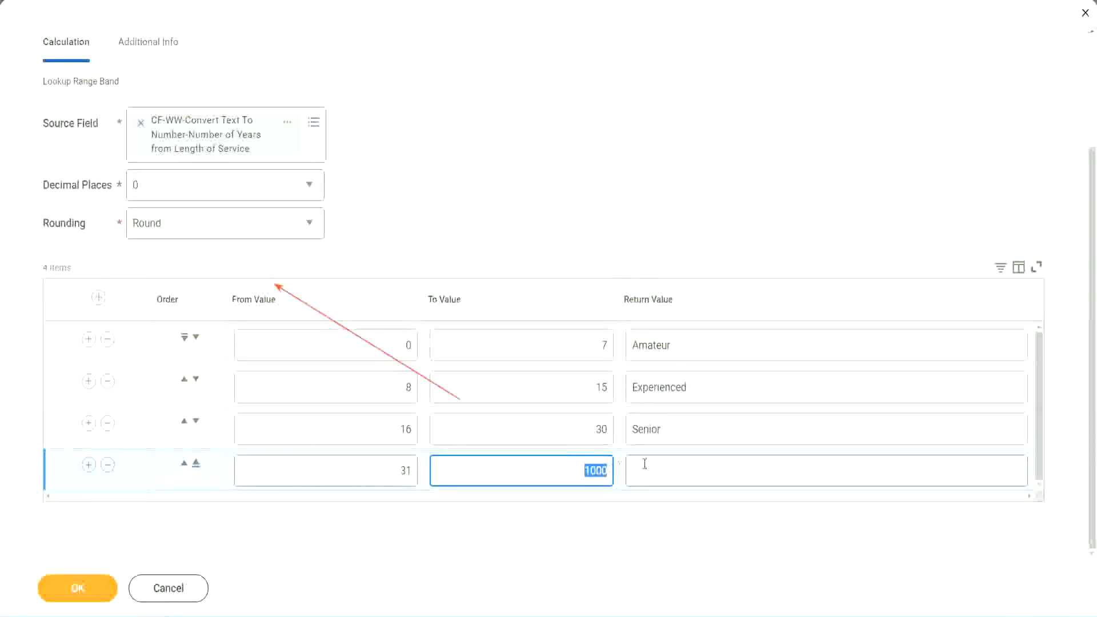
pyautogui.click(683, 470)
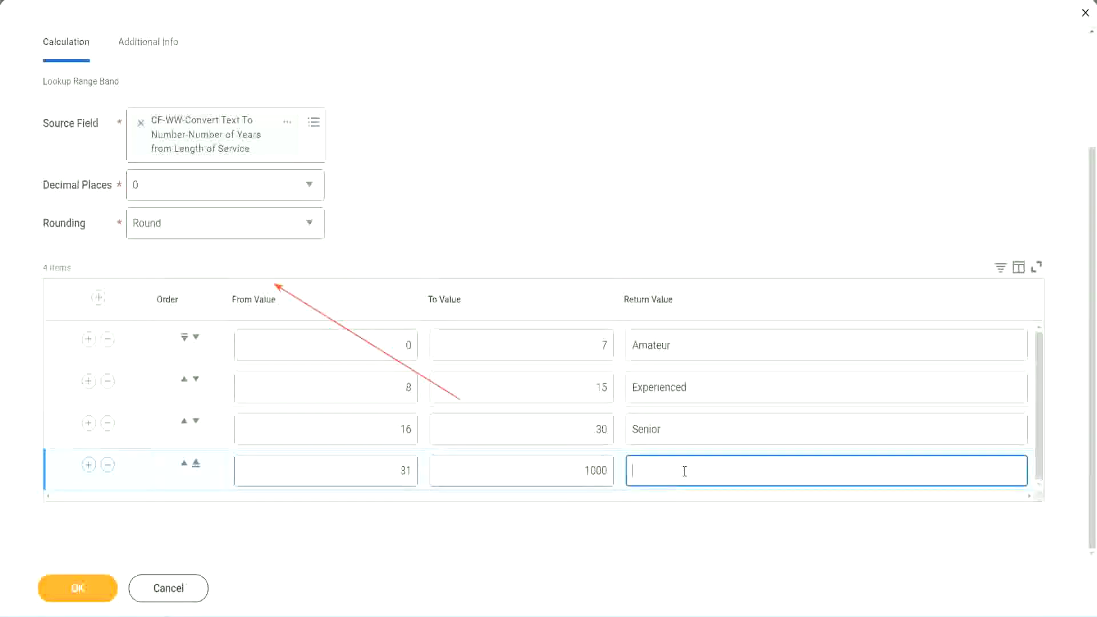
pyautogui.write('Legend')
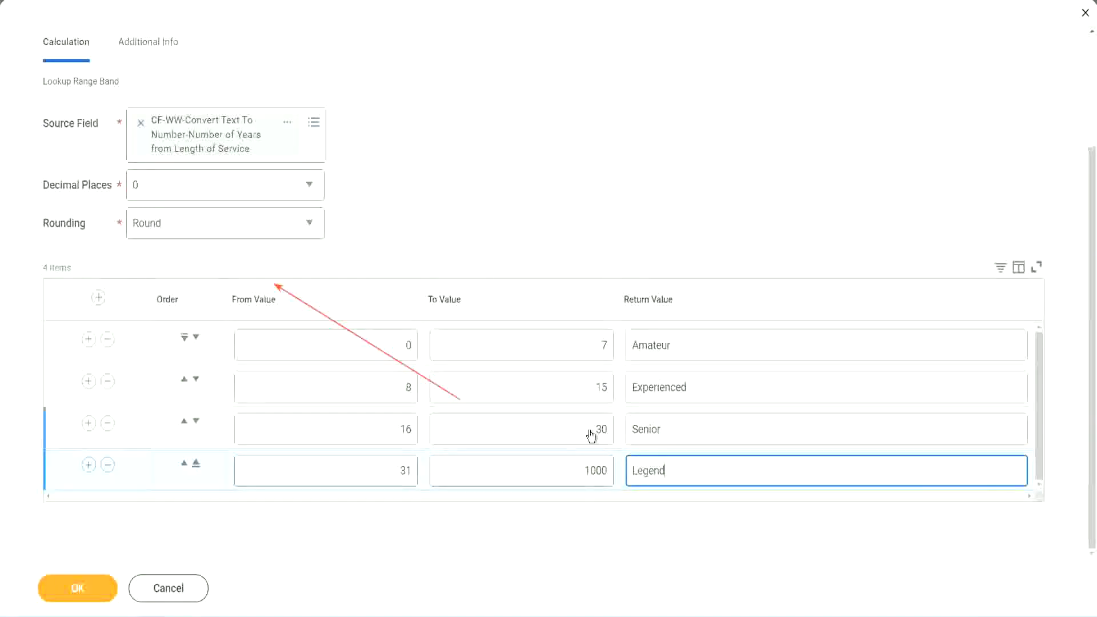
# Step: Review all four band rows and save the calculated field with OK
pyautogui.click(510, 190)
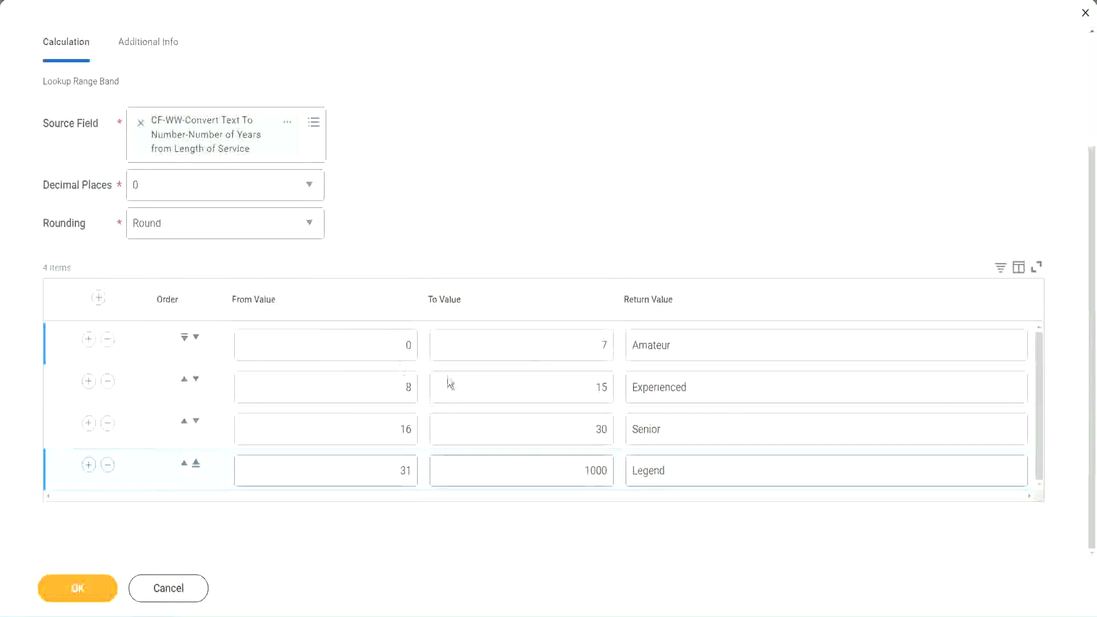
pyautogui.click(712, 343)
pyautogui.click(711, 386)
pyautogui.click(690, 468)
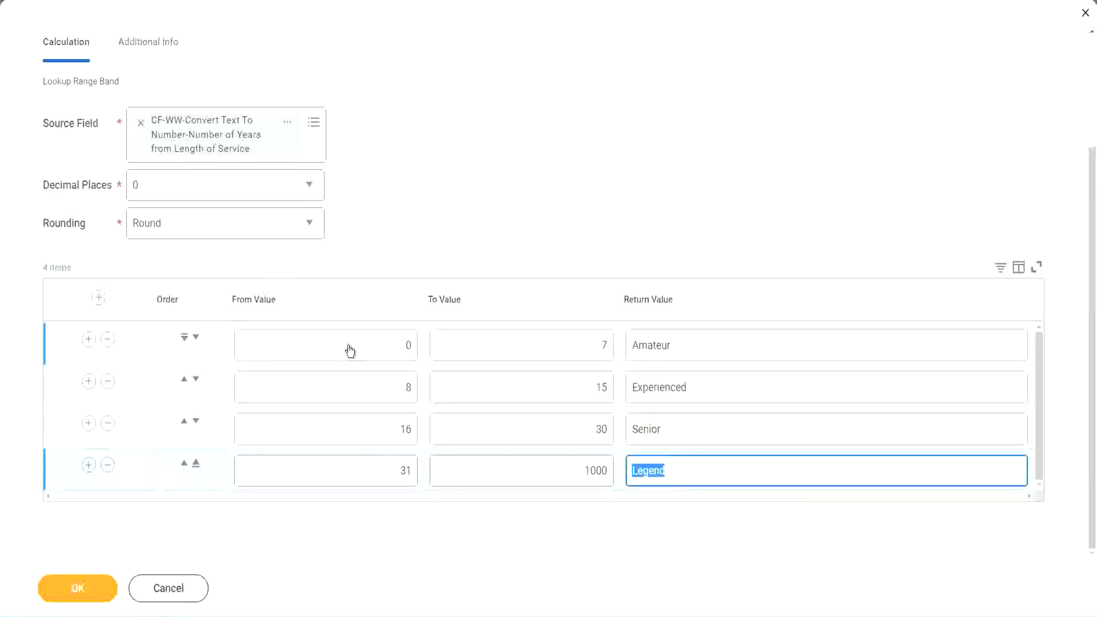
pyautogui.click(350, 346)
pyautogui.click(511, 343)
pyautogui.click(654, 345)
pyautogui.click(711, 386)
pyautogui.click(701, 430)
pyautogui.click(689, 468)
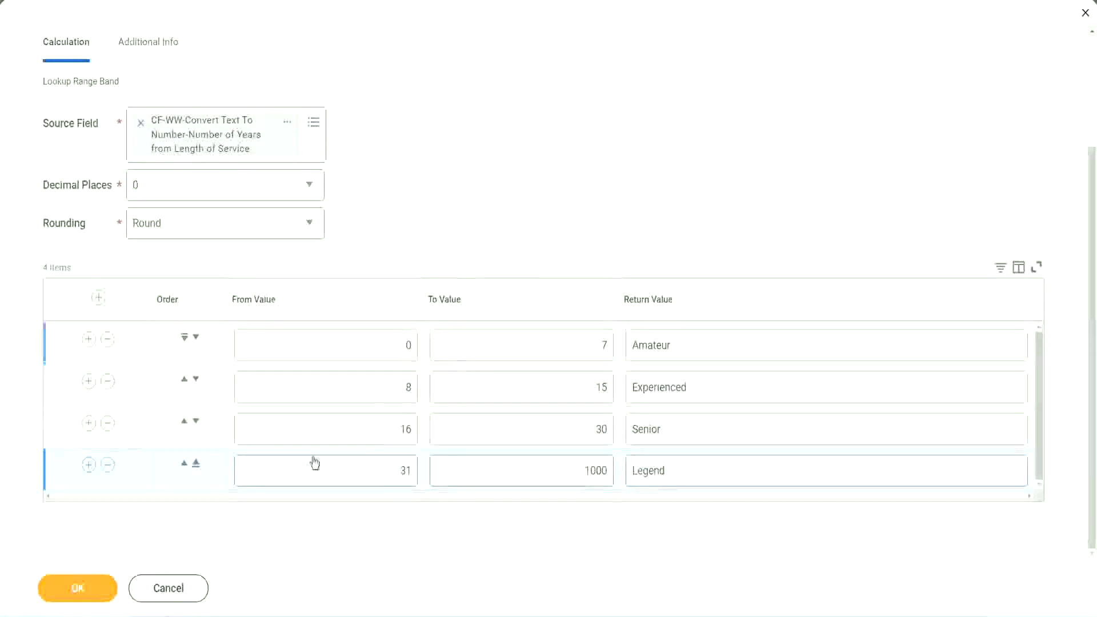
pyautogui.click(76, 587)
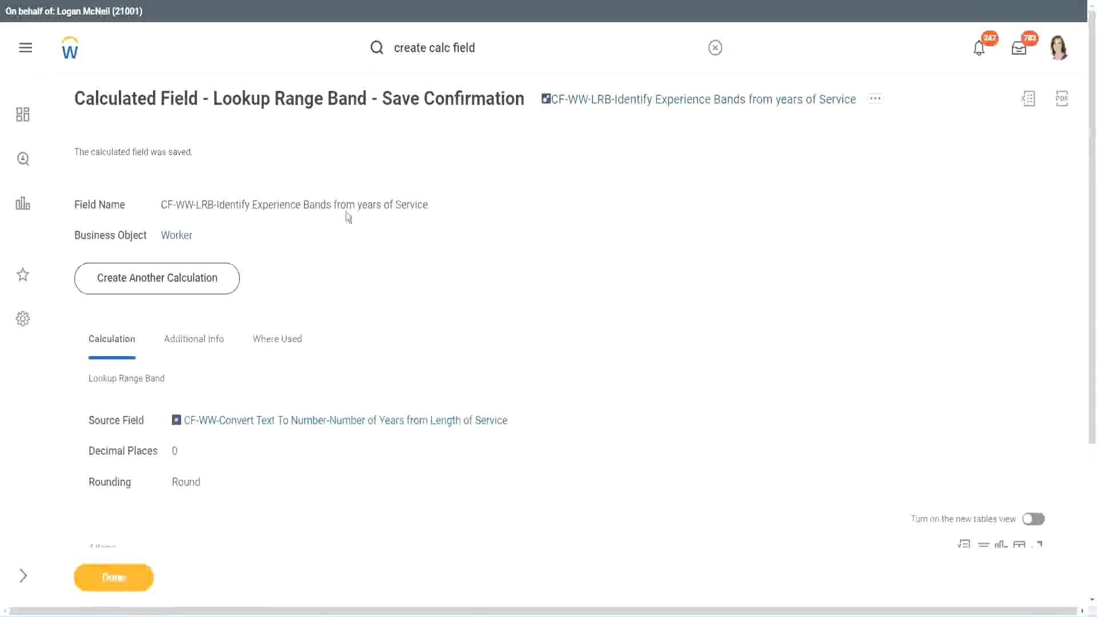
# Step: Copy the saved field name 'CF-WW-LRB-Identify Experience Bands from years of Service' as text
pyautogui.rightClick(635, 103)
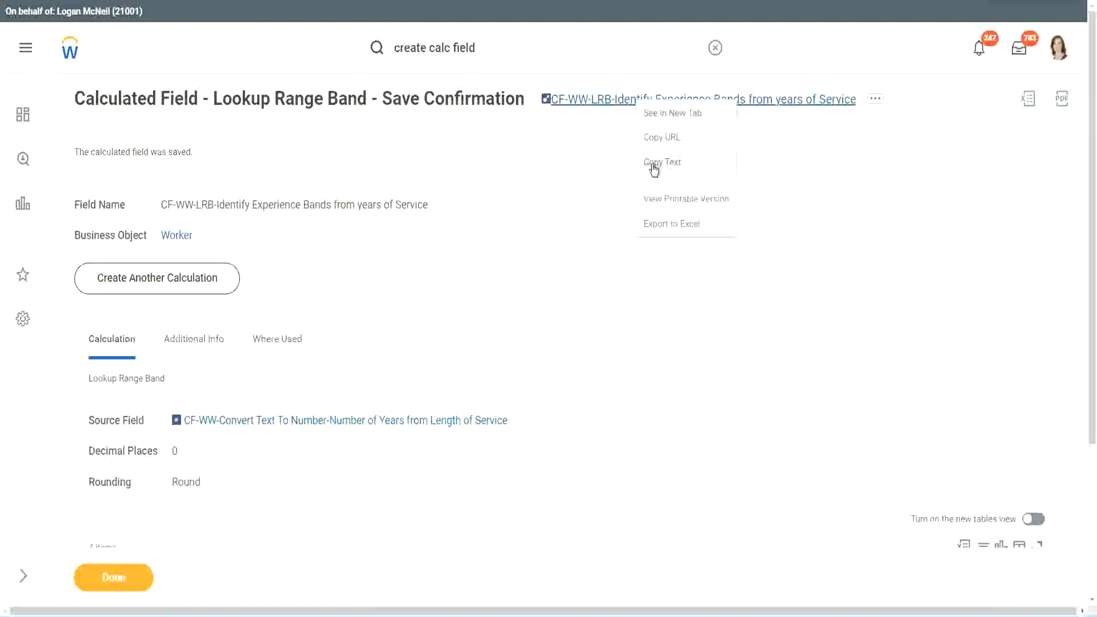
pyautogui.click(654, 166)
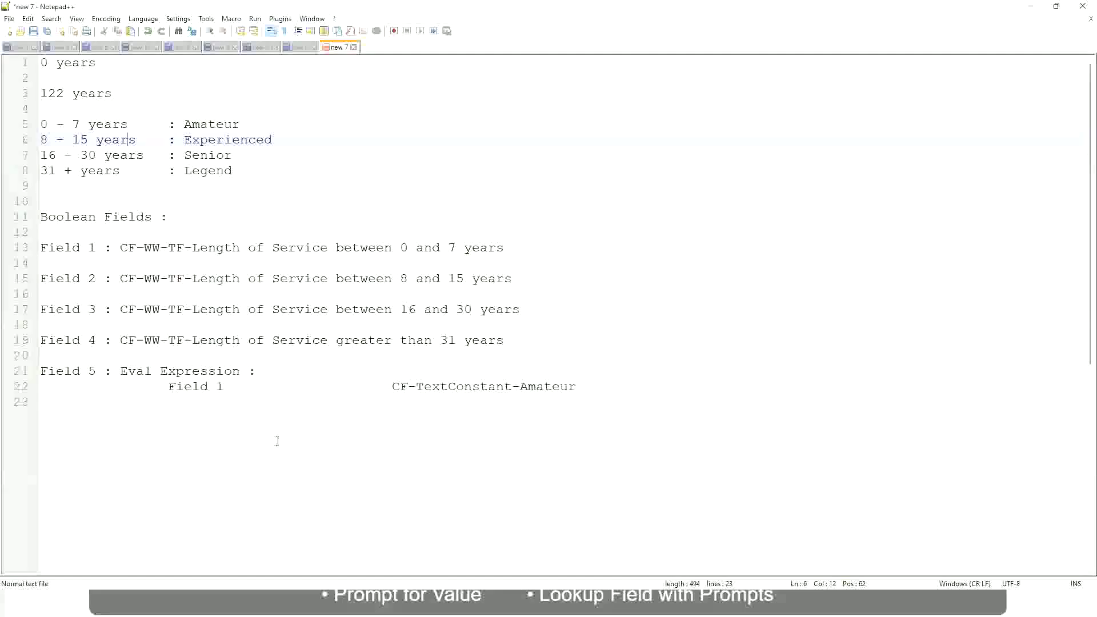
# Step: Add a line reading '10,000 USD', a tab, then '1,000,000 USD' at the end of the notes
pyautogui.click(276, 441)
pyautogui.press('Return')
pyautogui.press('Return')
pyautogui.press('Home')
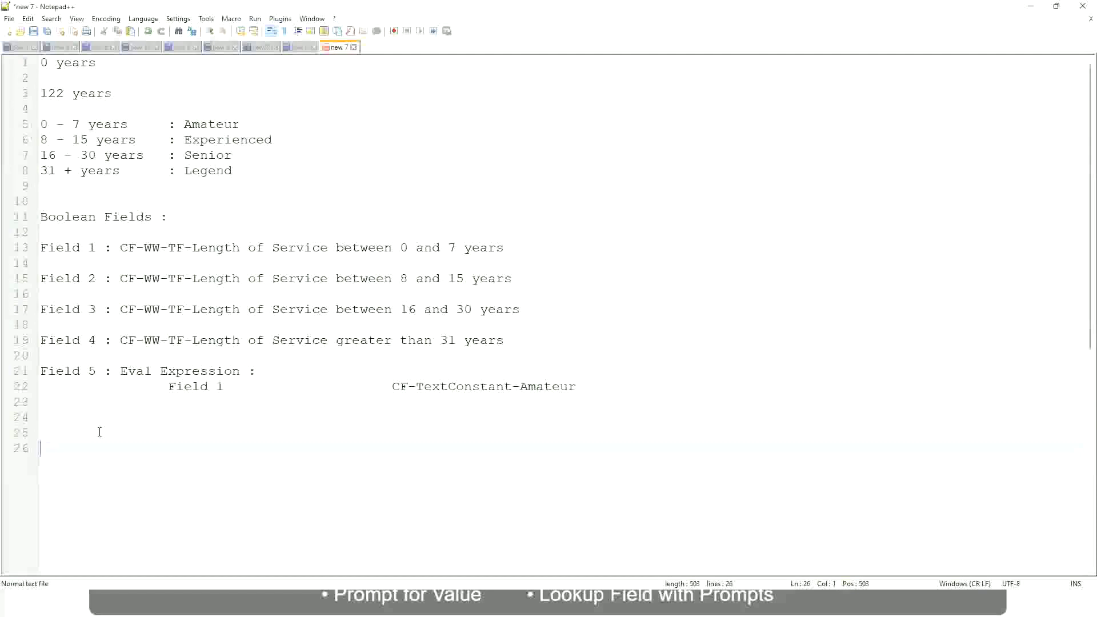
pyautogui.write('10,000 USD')
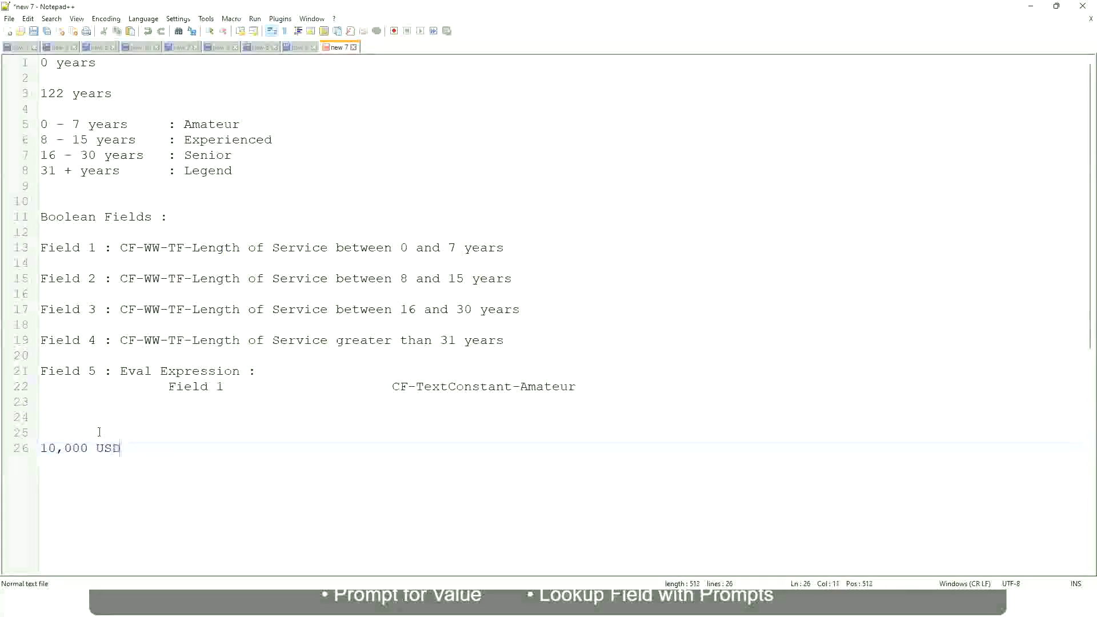
pyautogui.press('Tab')
pyautogui.press('Tab')
pyautogui.press('Tab')
pyautogui.press('Tab')
pyautogui.press('Tab')
pyautogui.write('1,000,000')
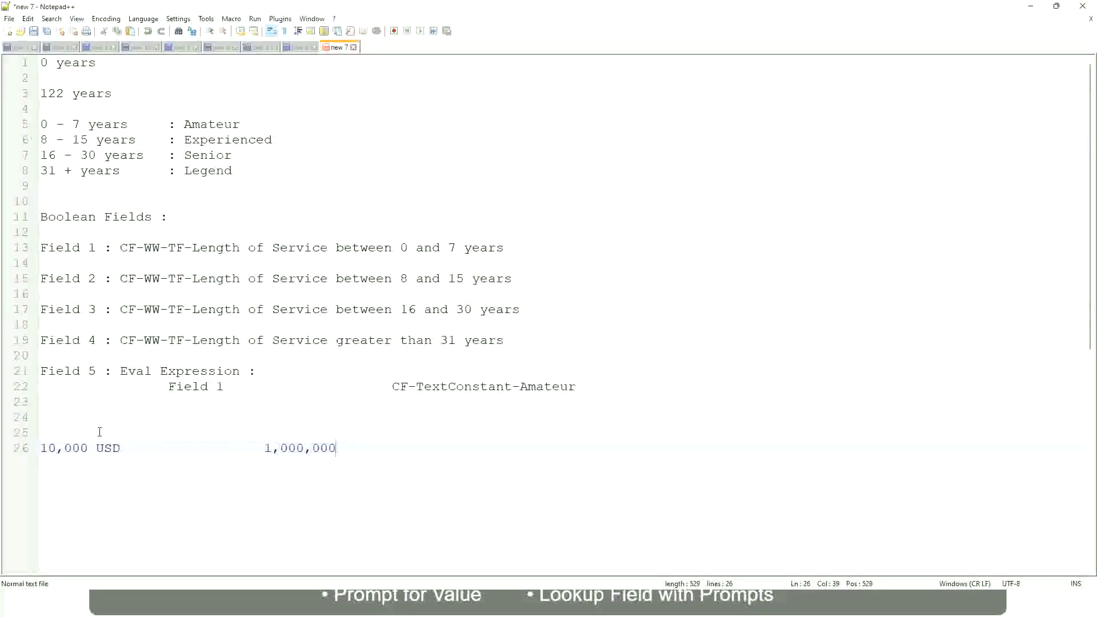
pyautogui.press('Left')
pyautogui.press('Left')
pyautogui.press('Left')
pyautogui.press('Left')
pyautogui.press('Left')
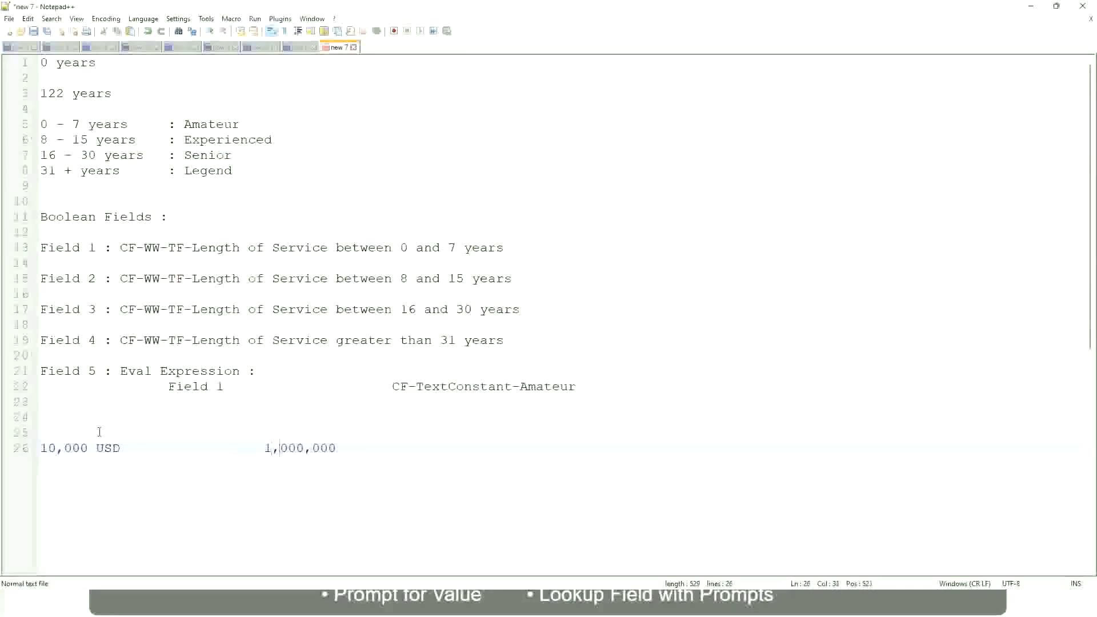
pyautogui.press('Right')
pyautogui.press('Right')
pyautogui.press('Right')
pyautogui.press('Right')
pyautogui.press('Right')
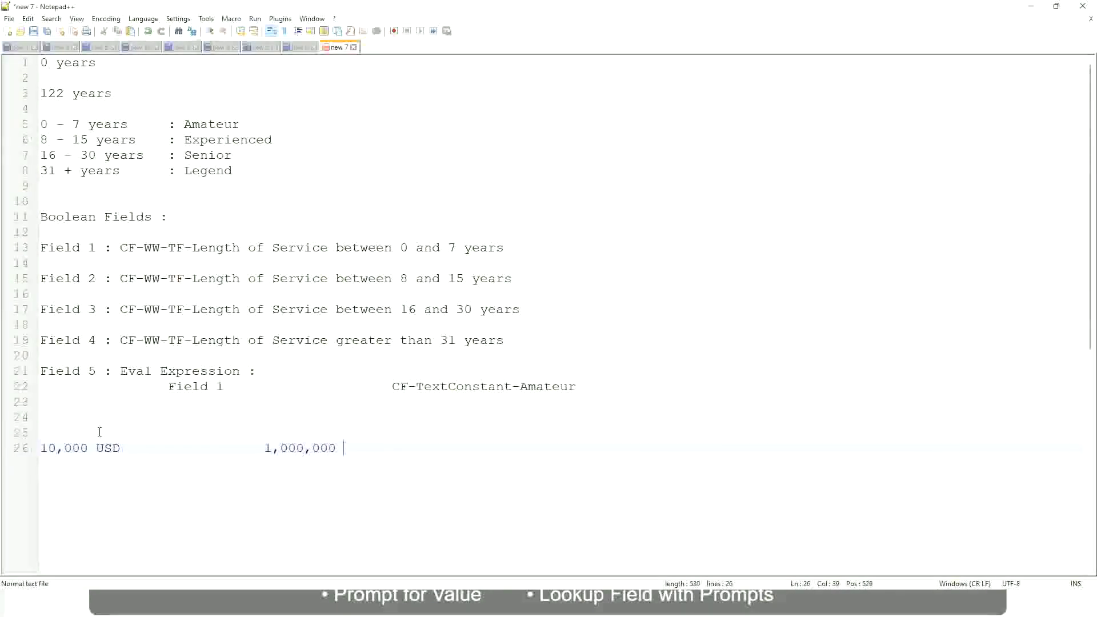
pyautogui.write('USD')
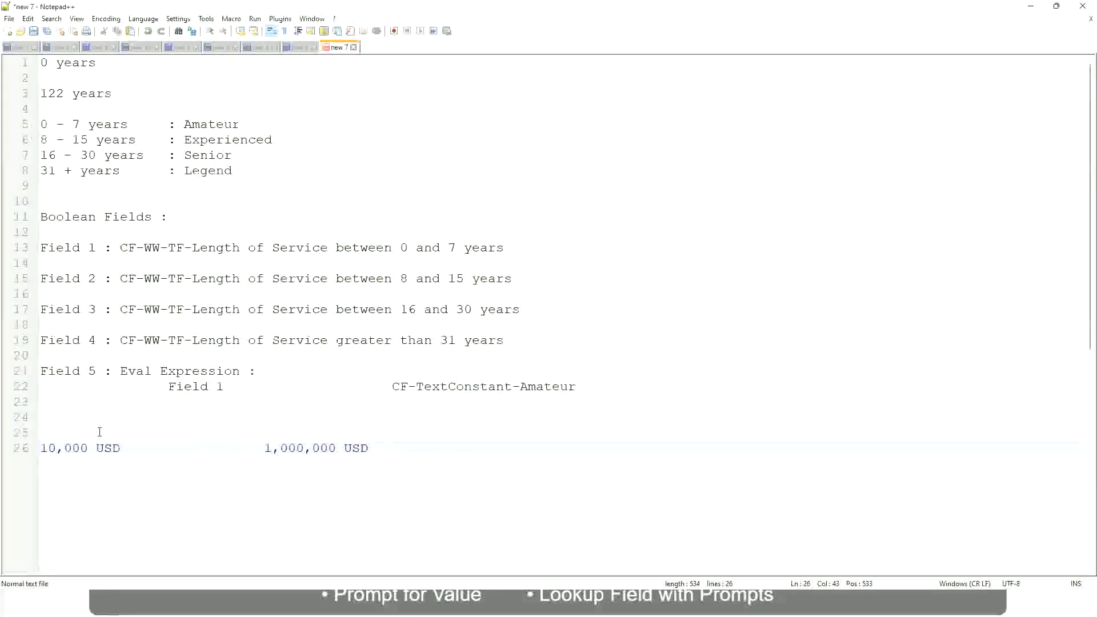
pyautogui.press('Return')
pyautogui.press('Return')
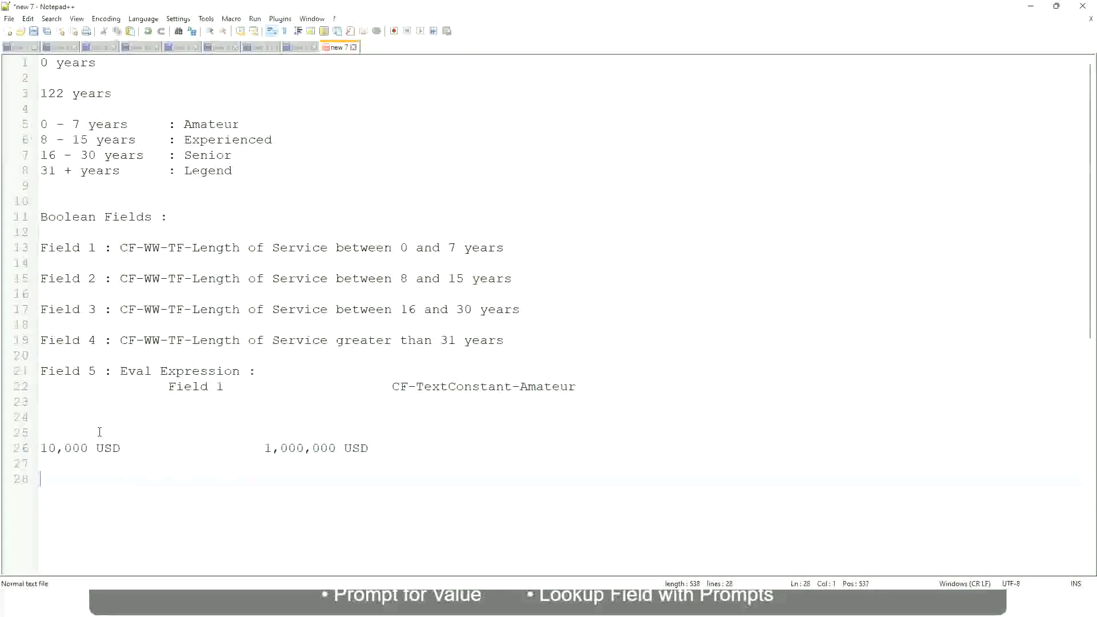
# Step: Type tab-aligned band lines '10 - 50,000 : Low', '50,001 - 150,000 : Medium' and '> 150,000 : High'
pyautogui.write('10 - 50,000')
pyautogui.press('Tab')
pyautogui.press('Tab')
pyautogui.press('Tab')
pyautogui.write(': Low')
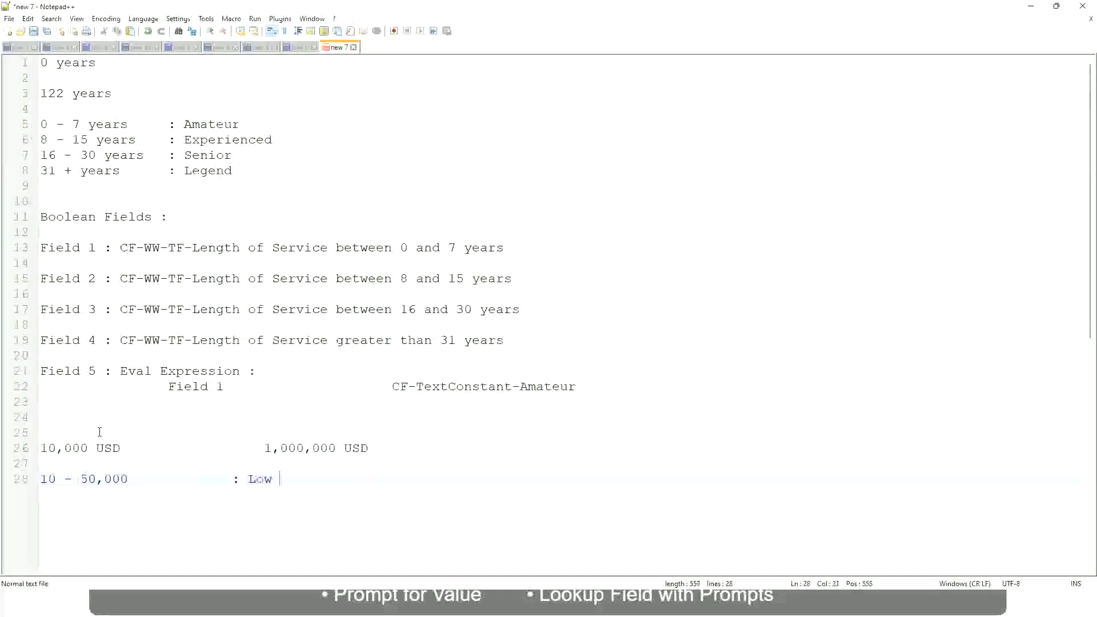
pyautogui.press('Return')
pyautogui.press('Return')
pyautogui.press('Up')
pyautogui.write('50,001 ')
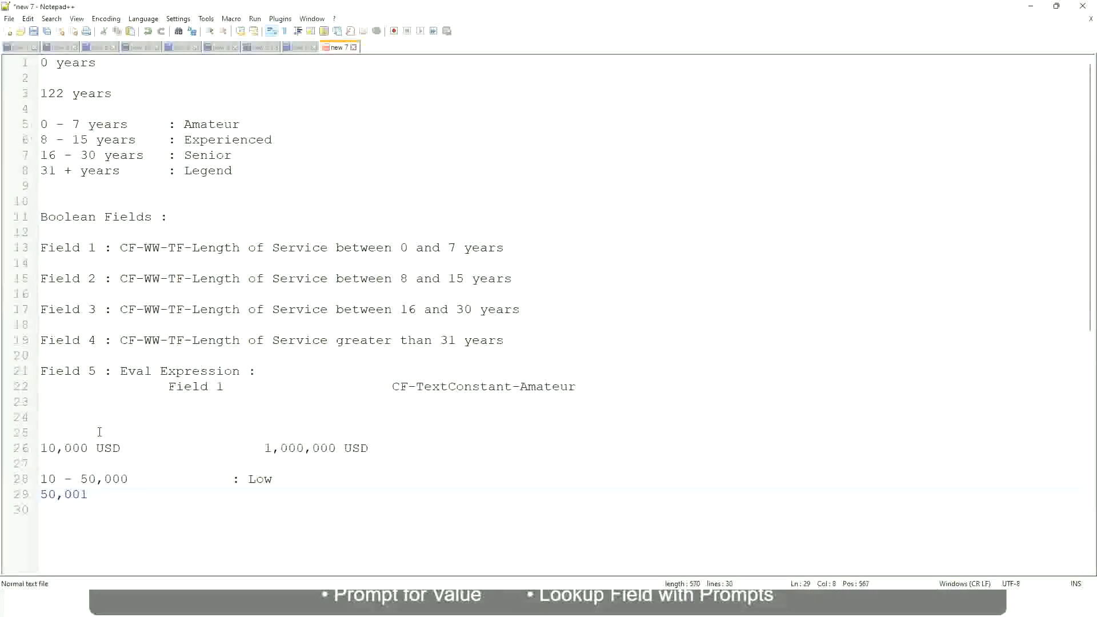
pyautogui.write('- 150,000')
pyautogui.press('Tab')
pyautogui.press('Tab')
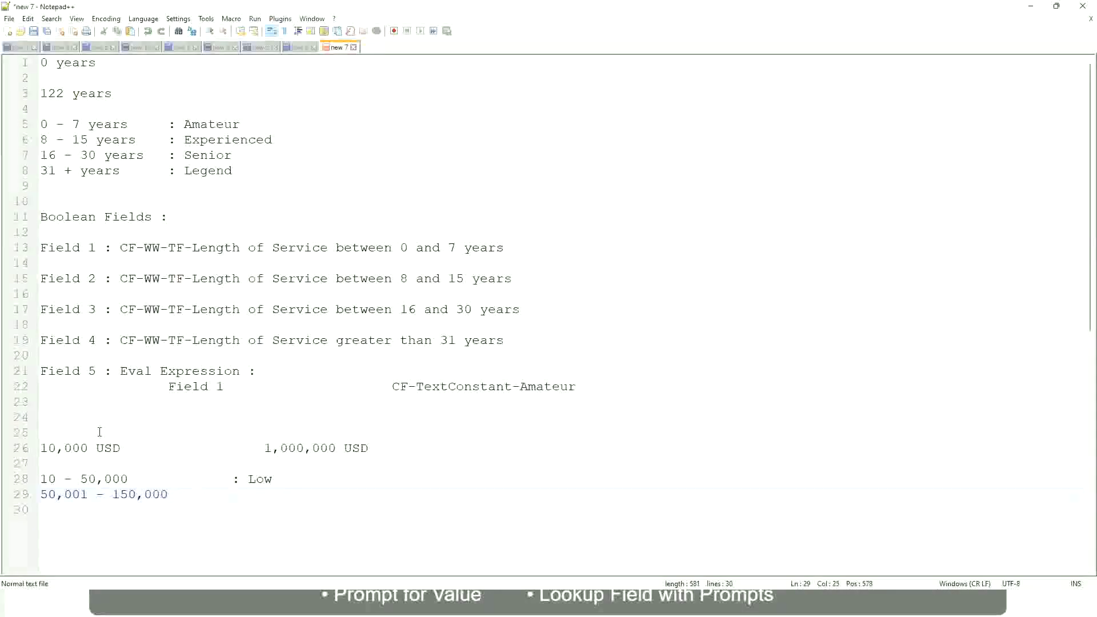
pyautogui.write(': Medium')
pyautogui.press('Return')
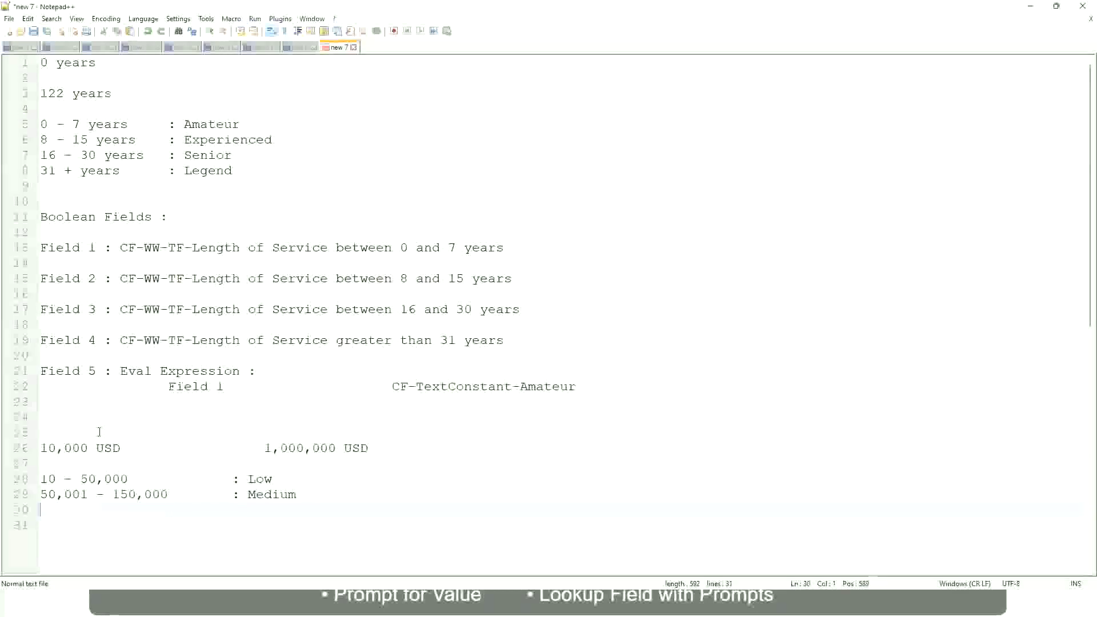
pyautogui.write('> 150,000')
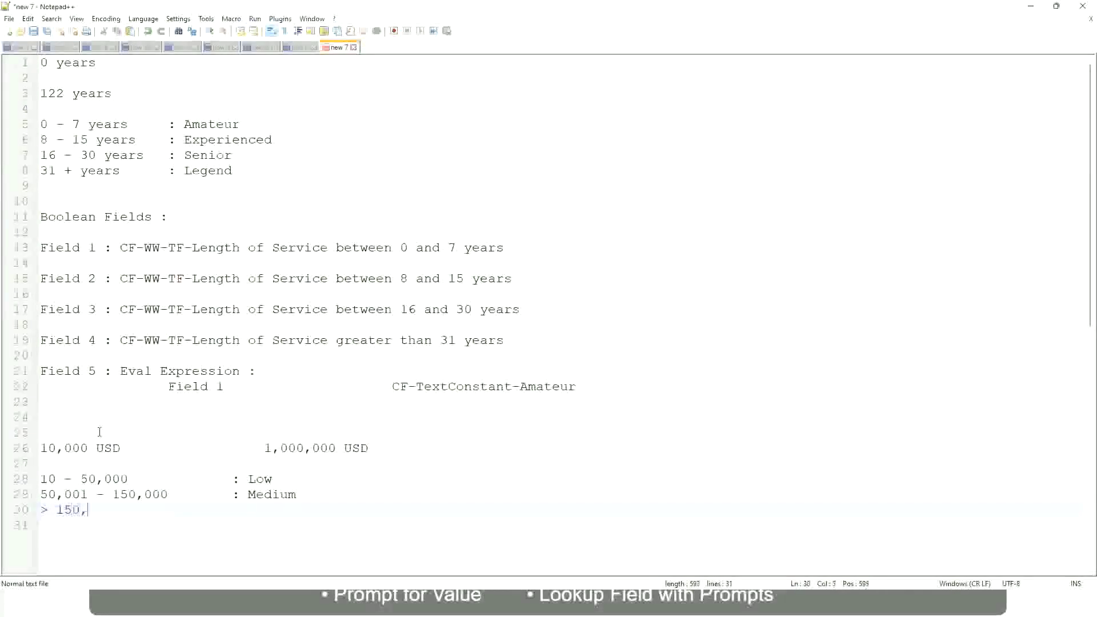
pyautogui.press('Tab')
pyautogui.press('Tab')
pyautogui.press('Tab')
pyautogui.press('Tab')
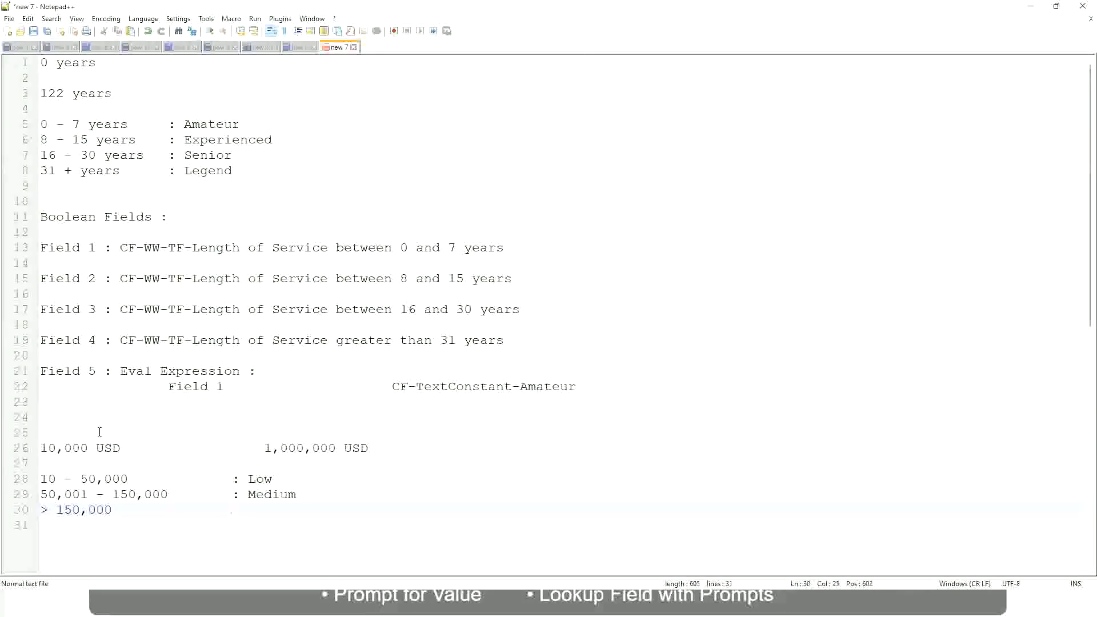
pyautogui.write(': High')
# Step: Set a bookmark on line 26, the 10,000 USD to 1,000,000 USD range line
pyautogui.click(35, 448)
pyautogui.click(36, 447)
pyautogui.click(46, 447)
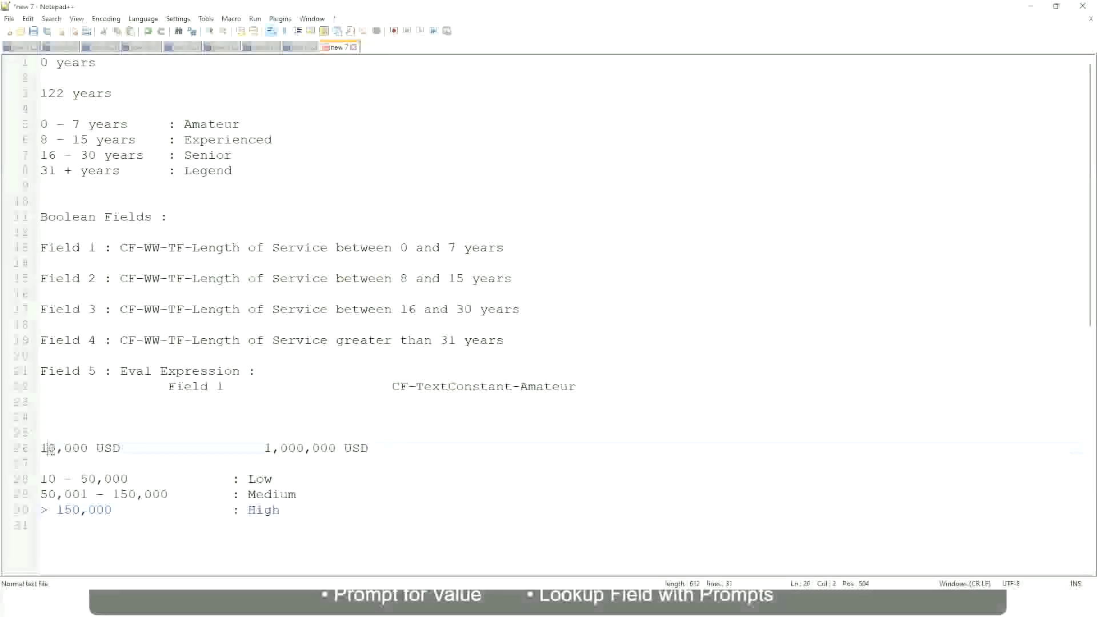
pyautogui.doubleClick(328, 448)
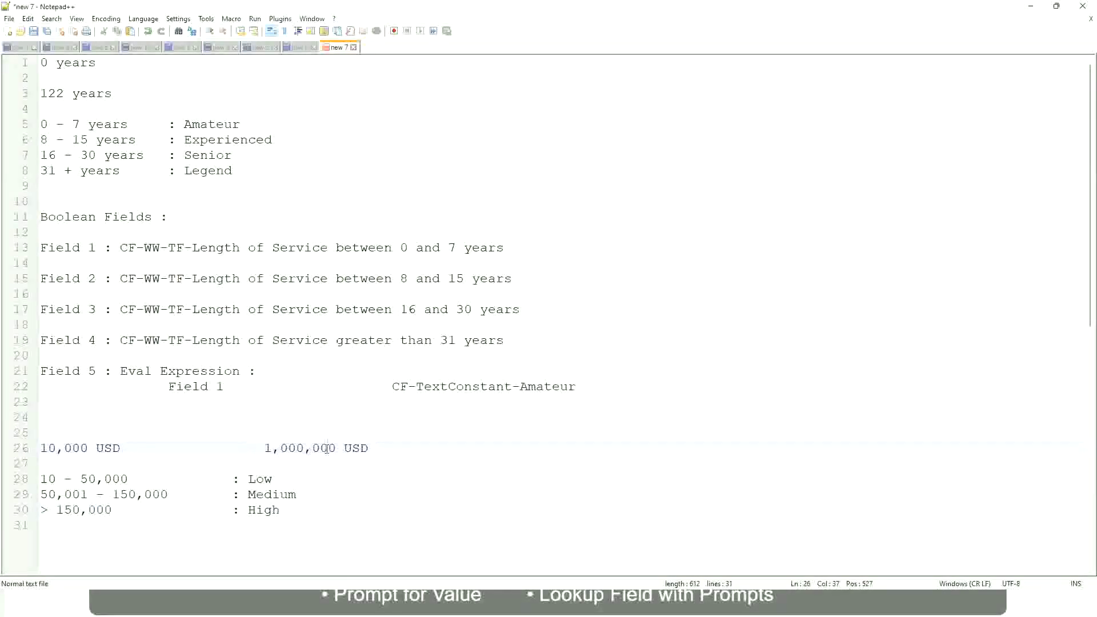
pyautogui.click(200, 495)
pyautogui.click(35, 448)
# Step: Review the range line and the Low and High band labels below it
pyautogui.click(339, 451)
pyautogui.click(264, 479)
pyautogui.click(264, 512)
pyautogui.click(281, 505)
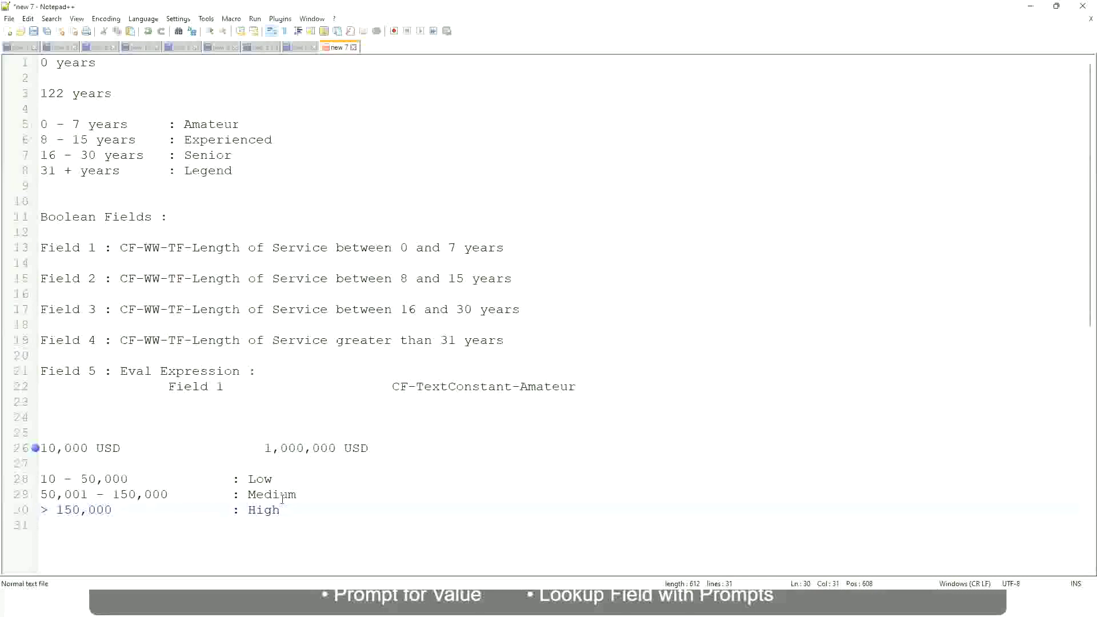